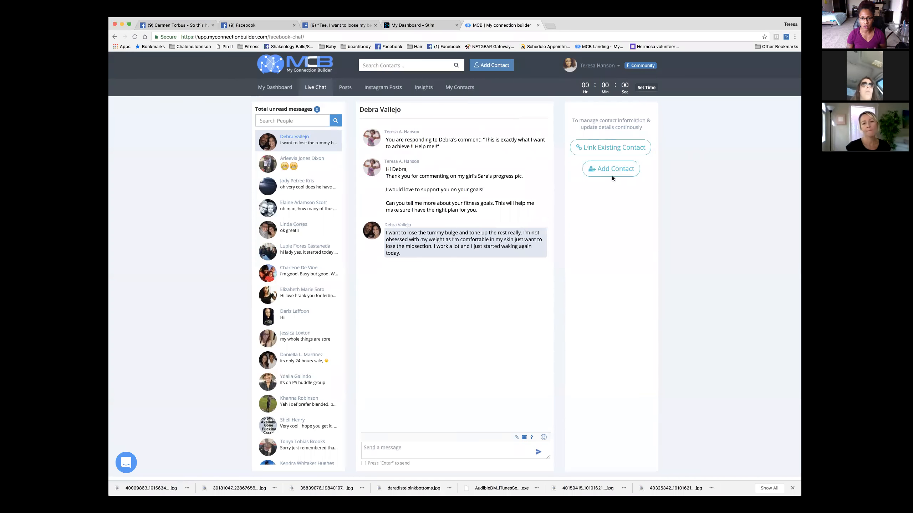
- Add the Facebook chat commenter as a new contact, keeping Lead as the contact type
left_click(612, 174)
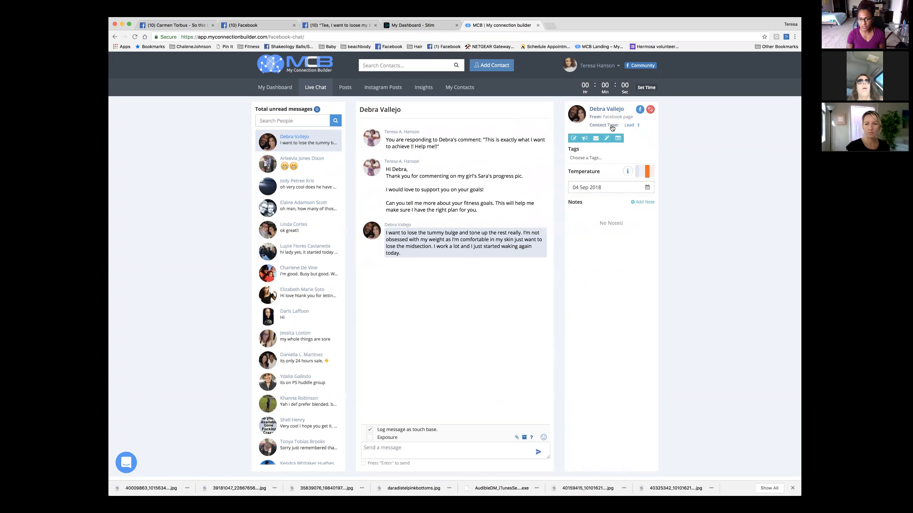
left_click(631, 126)
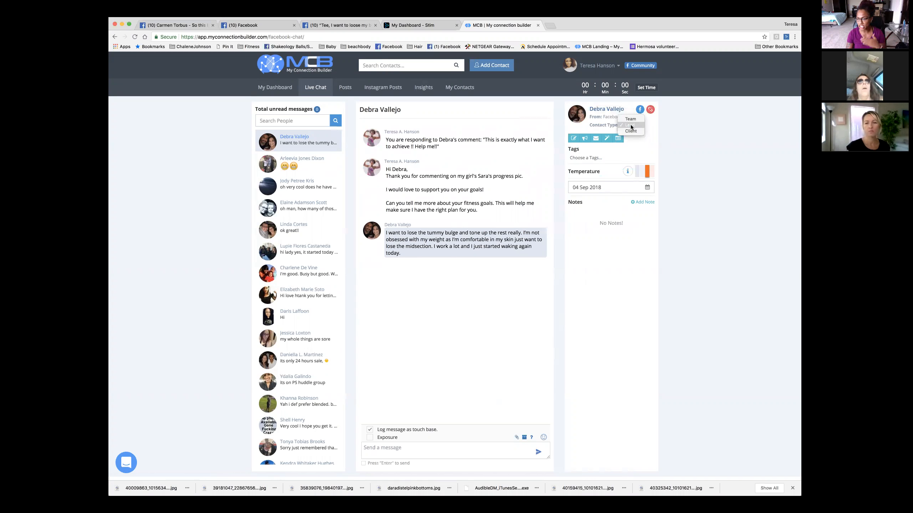
left_click(631, 125)
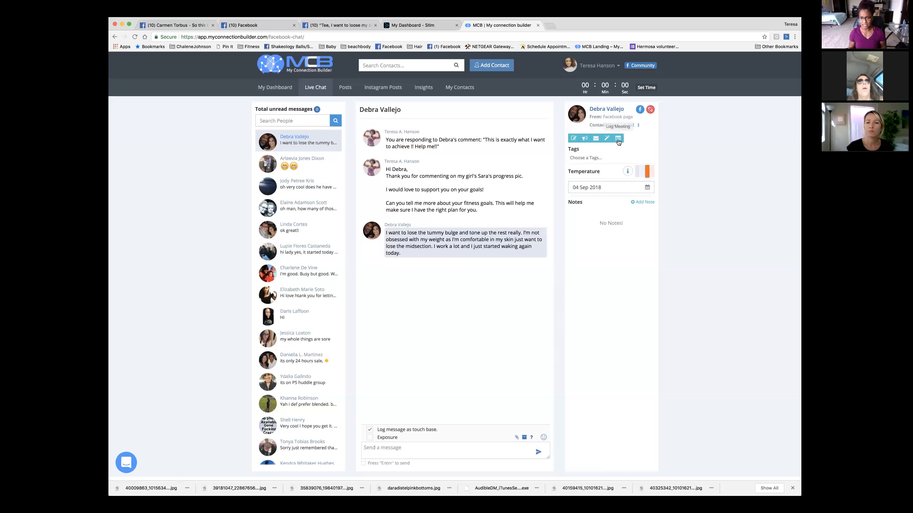
- Tag the new contact as Challenger Prospect, then switch to My Dashboard
left_click(589, 159)
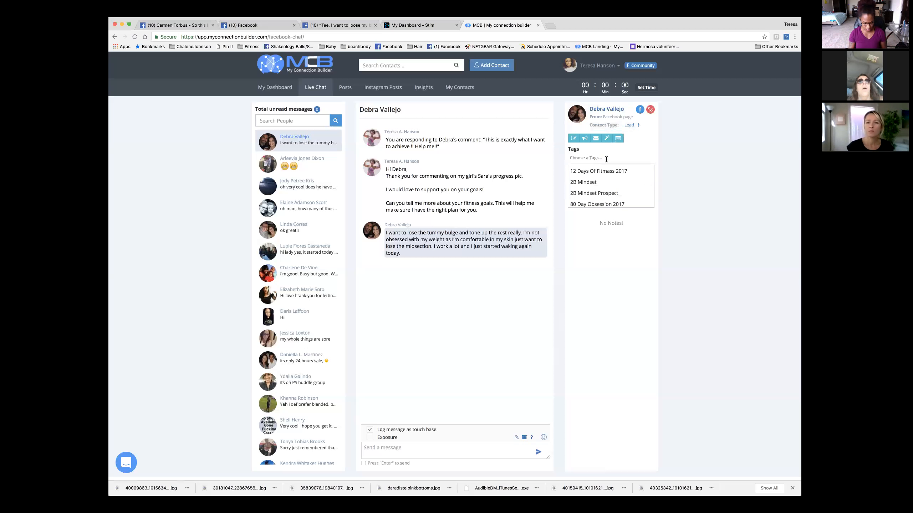
type("c")
key("BackSpace")
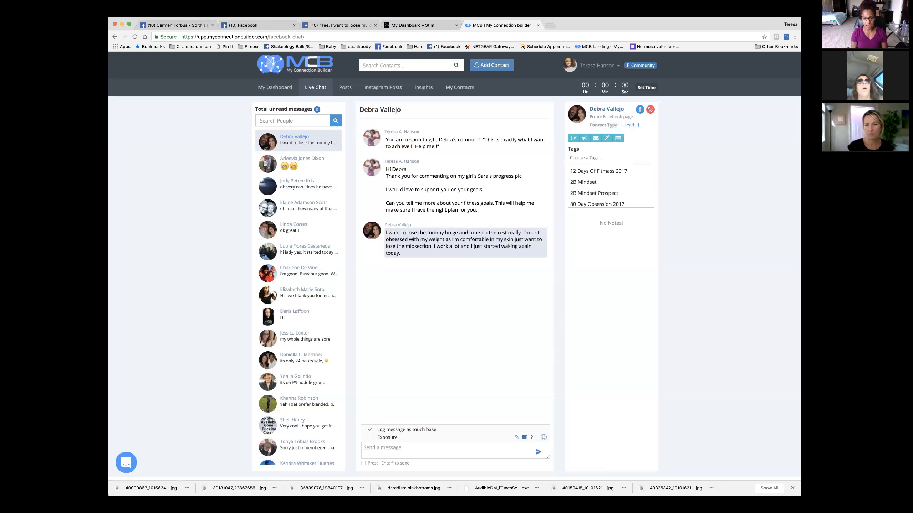
type("chall")
left_click(607, 180)
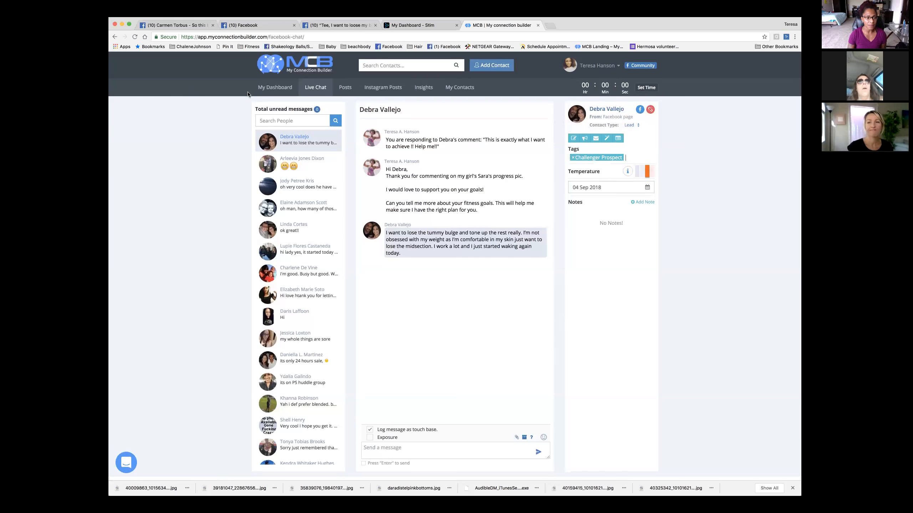
left_click(275, 88)
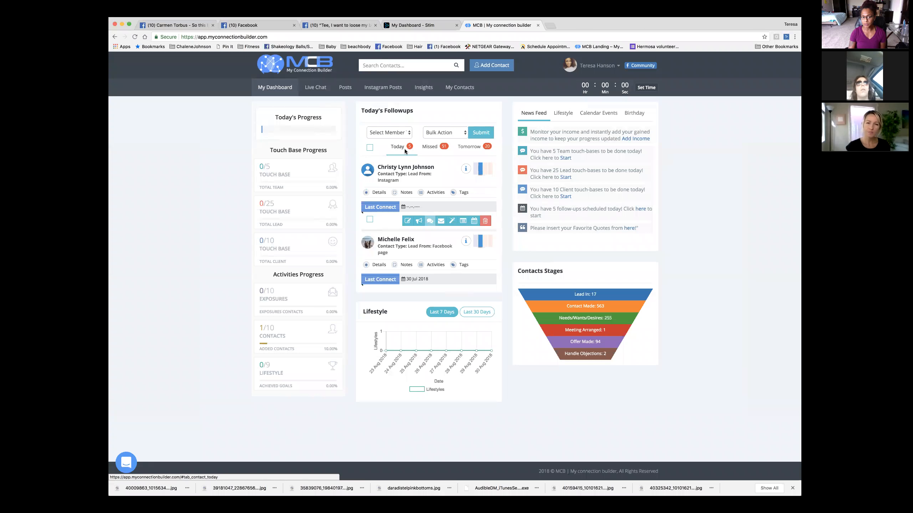
scroll(426, 184, "down", 5)
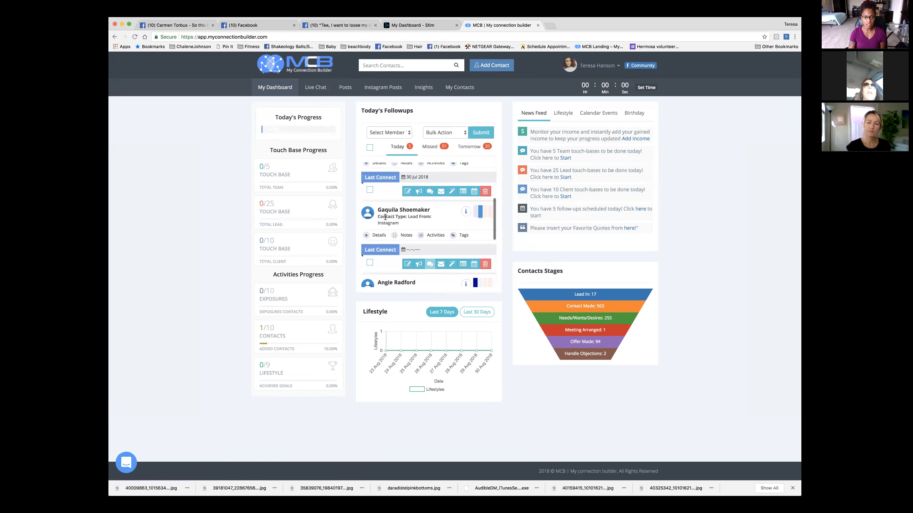
scroll(399, 214, "down", 3)
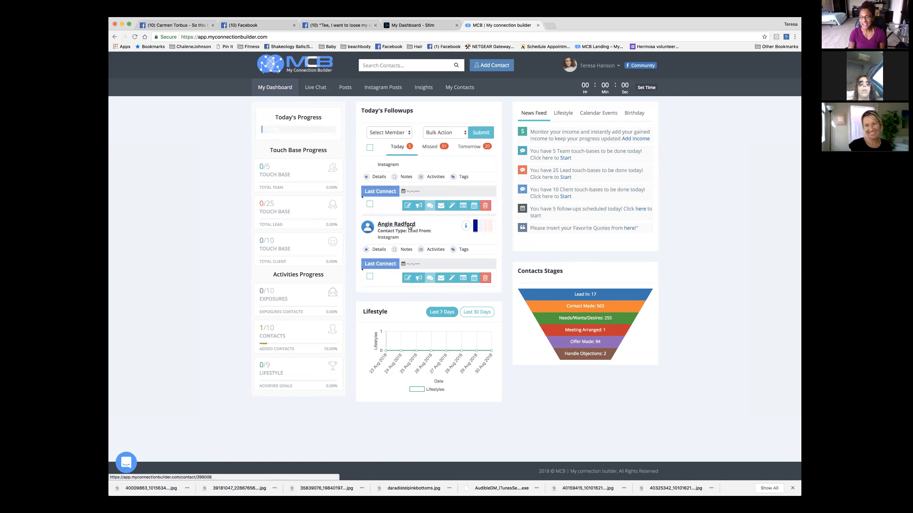
scroll(396, 229, "down", 3)
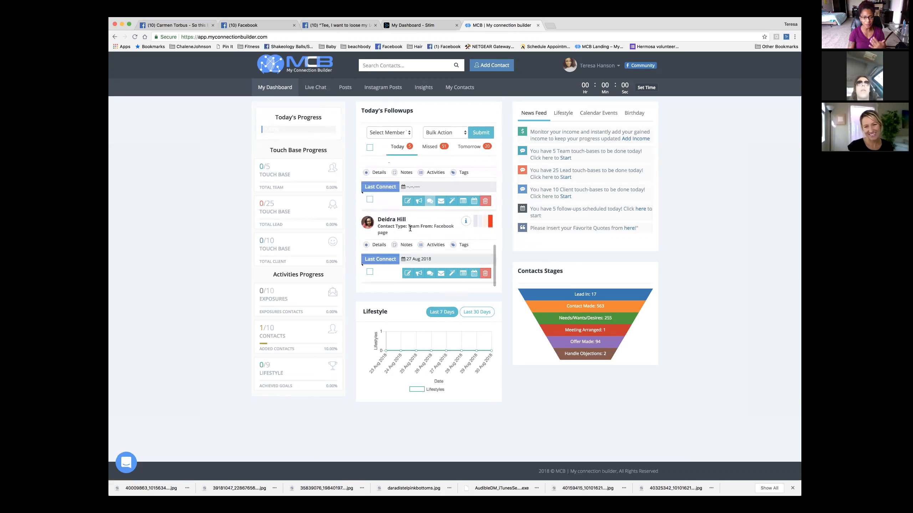
scroll(411, 228, "up", 5)
scroll(410, 228, "up", 1)
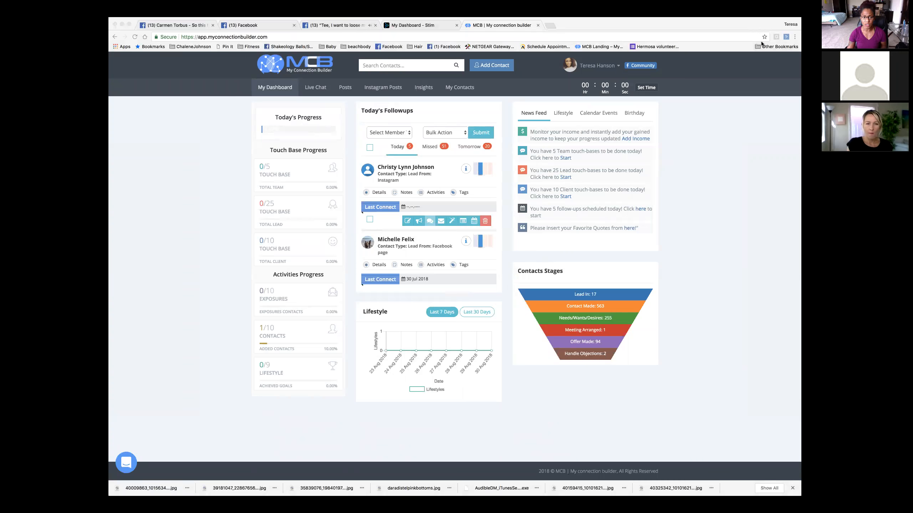
left_click(419, 224)
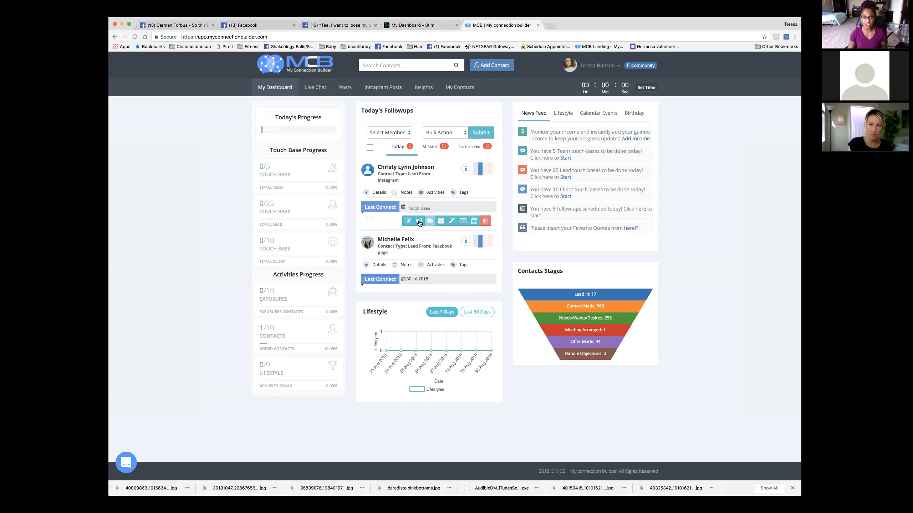
- Open the first follow-up's touch base form and tick Exposure, leaving channel and invite unset
left_click(418, 223)
left_click(406, 166)
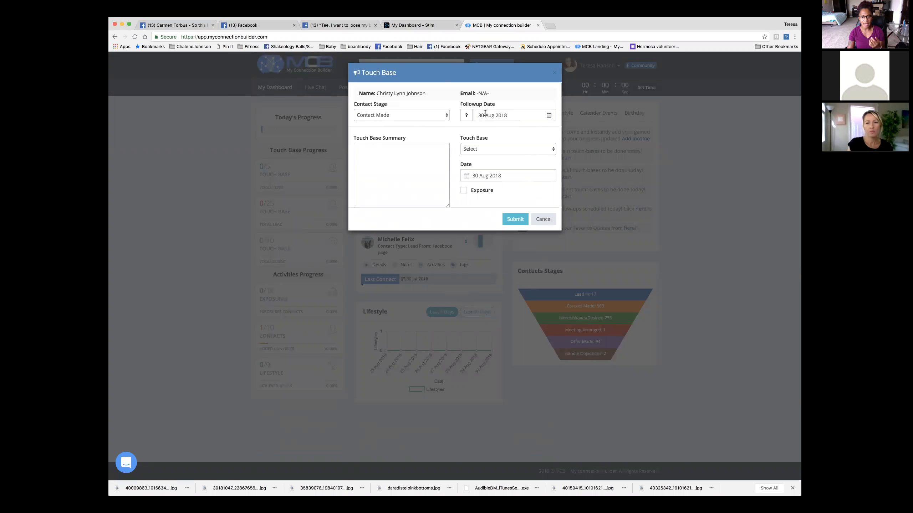
left_click(486, 150)
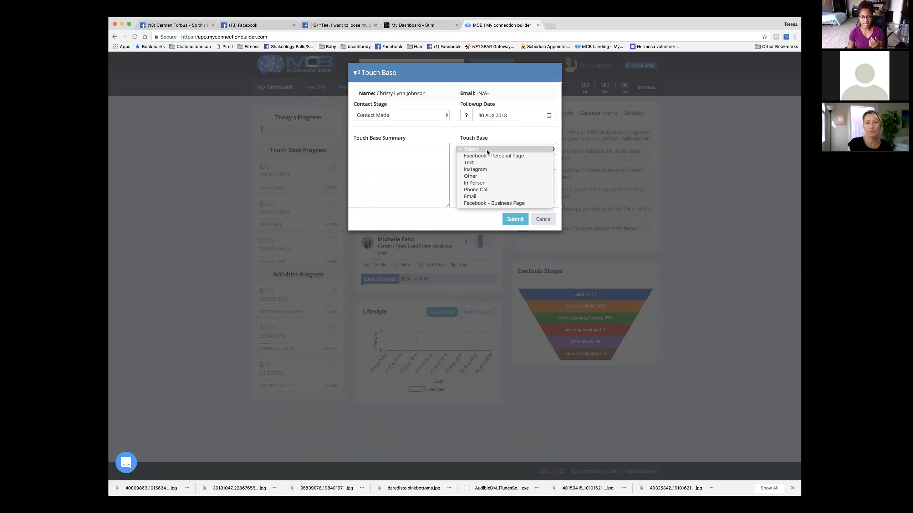
left_click(491, 169)
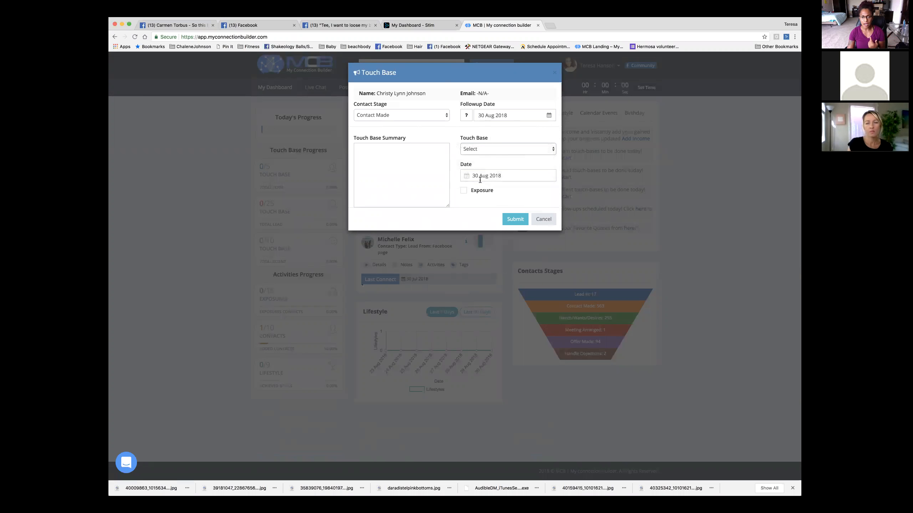
left_click(464, 191)
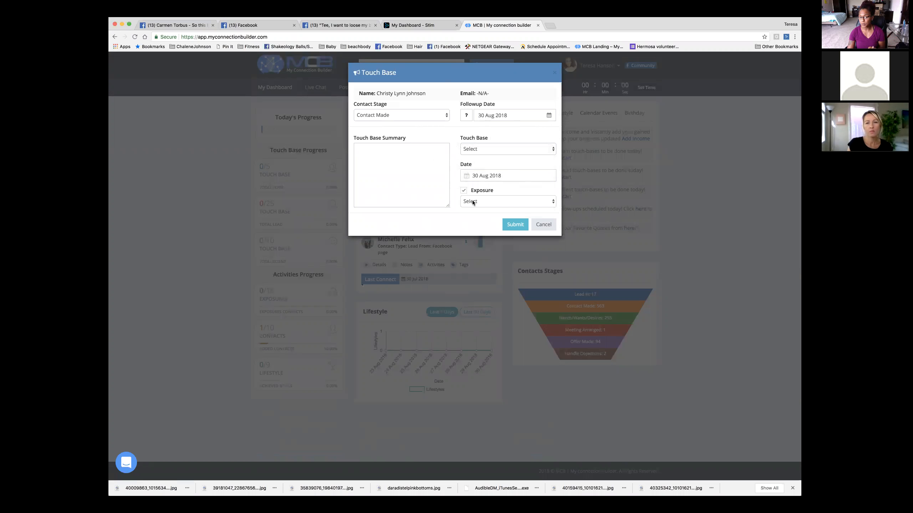
left_click(473, 203)
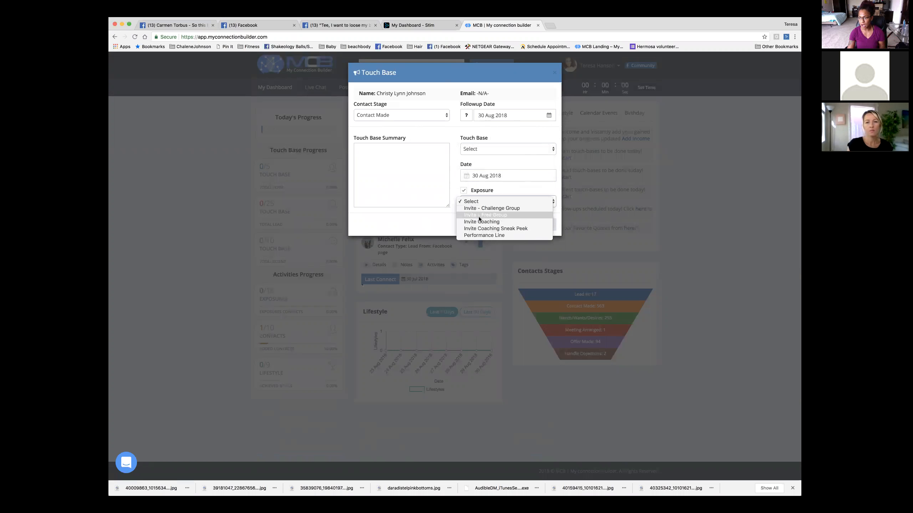
left_click(494, 192)
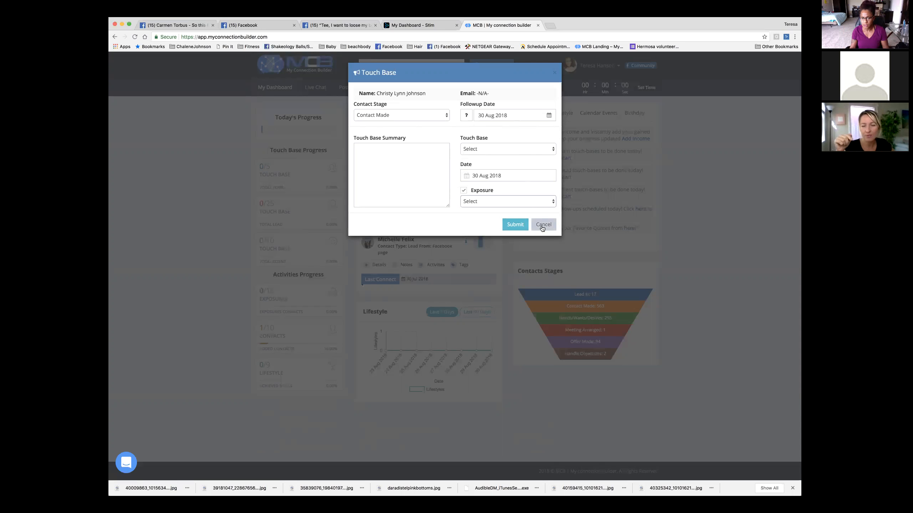
- Cancel the touch base form without choosing an exposure invite
left_click(512, 202)
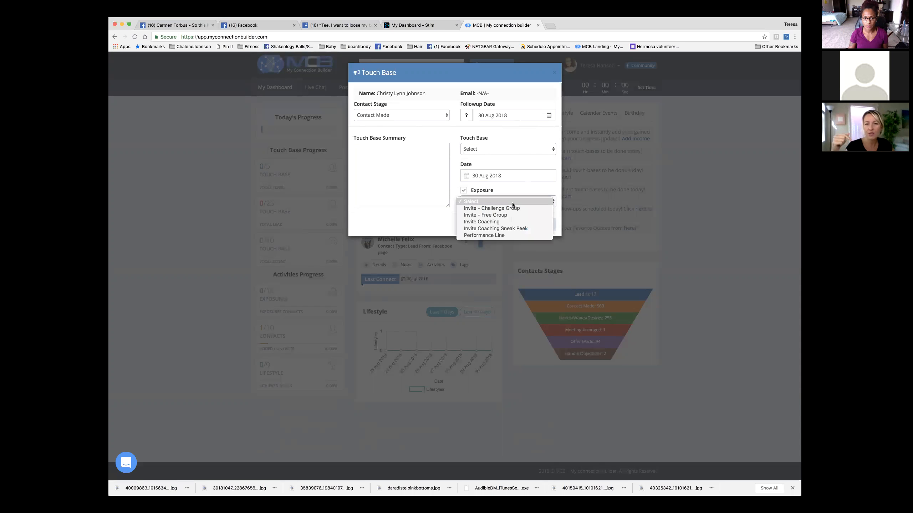
left_click(557, 218)
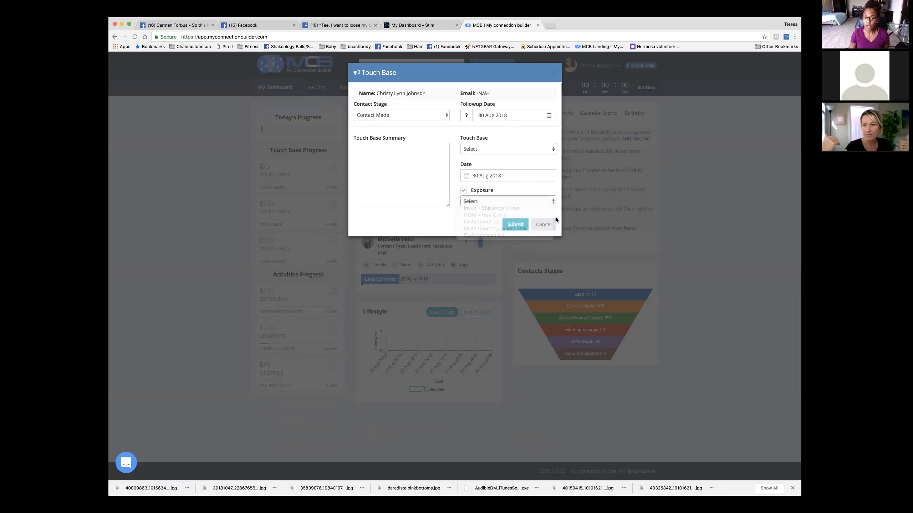
left_click(550, 224)
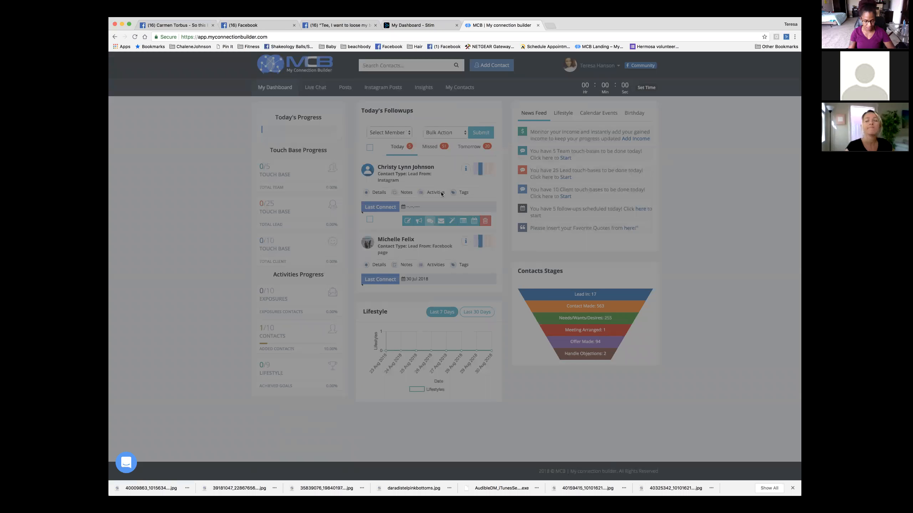
- Reload the dashboard, then open Beachbody onDemand from Business Management's Products list
key("super+r")
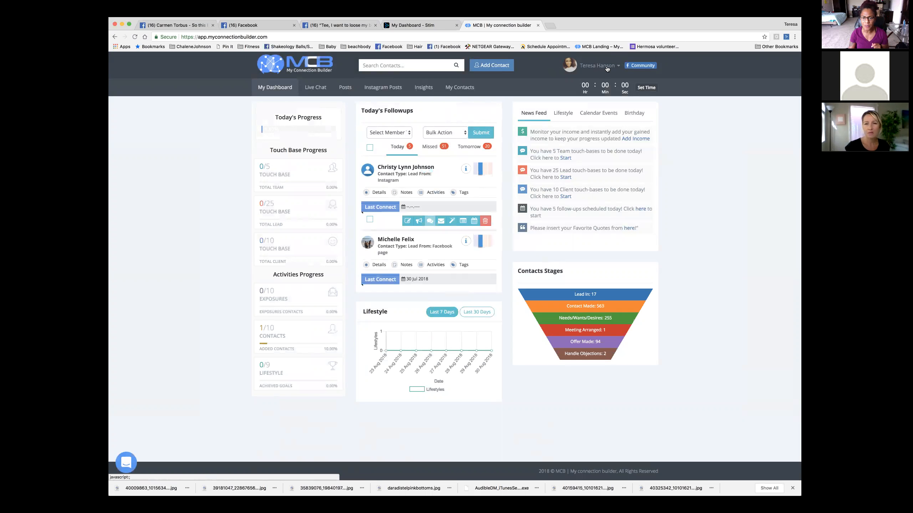
left_click(585, 68)
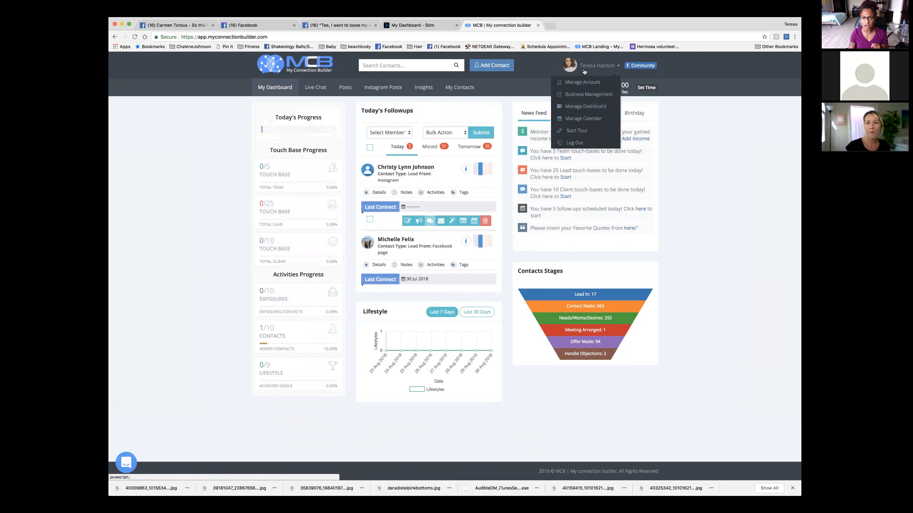
left_click(597, 96)
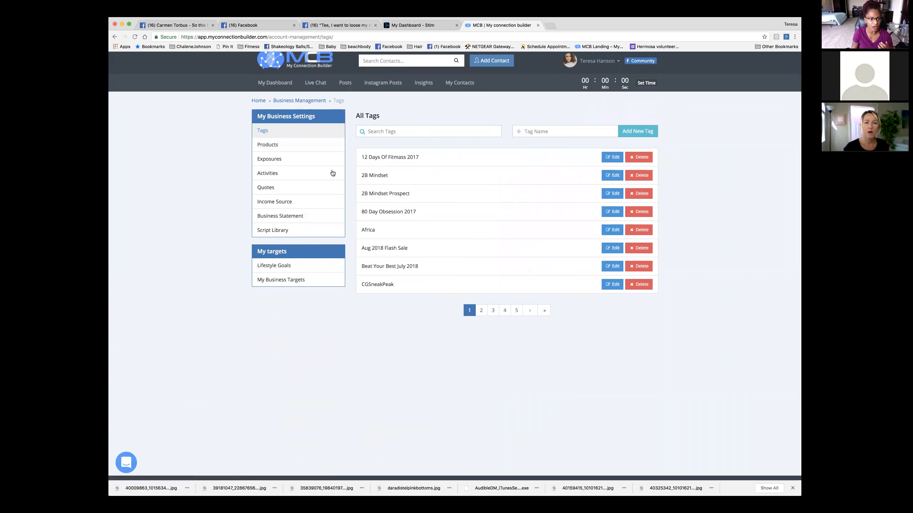
left_click(270, 145)
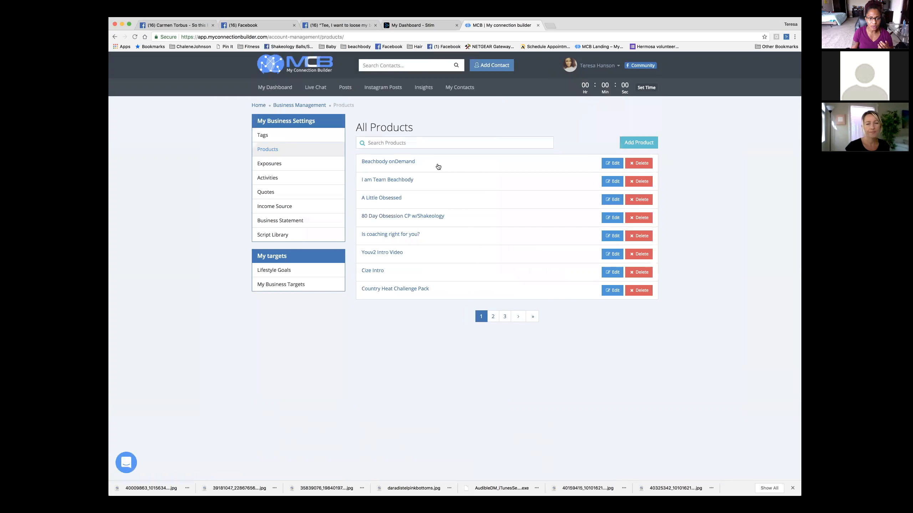
left_click(395, 162)
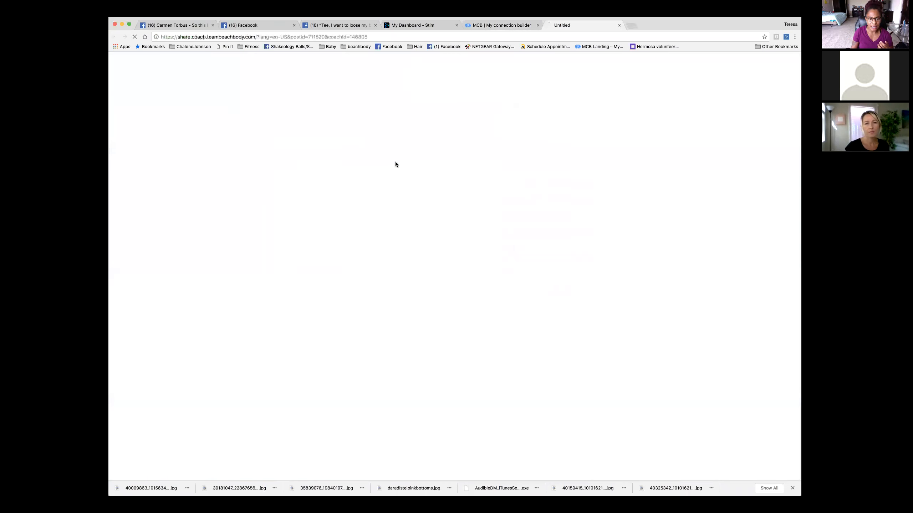
- Close the Beachbody browser tab to return to the MCB Products list
left_click(619, 25)
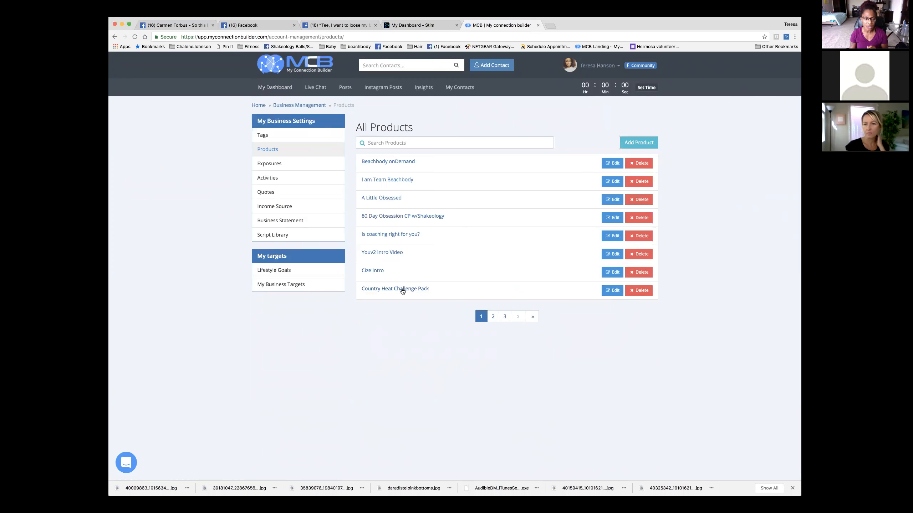
- View Country Heat Challenge Pack in Edit Product, cancel without changes, then open Exposures
left_click(612, 291)
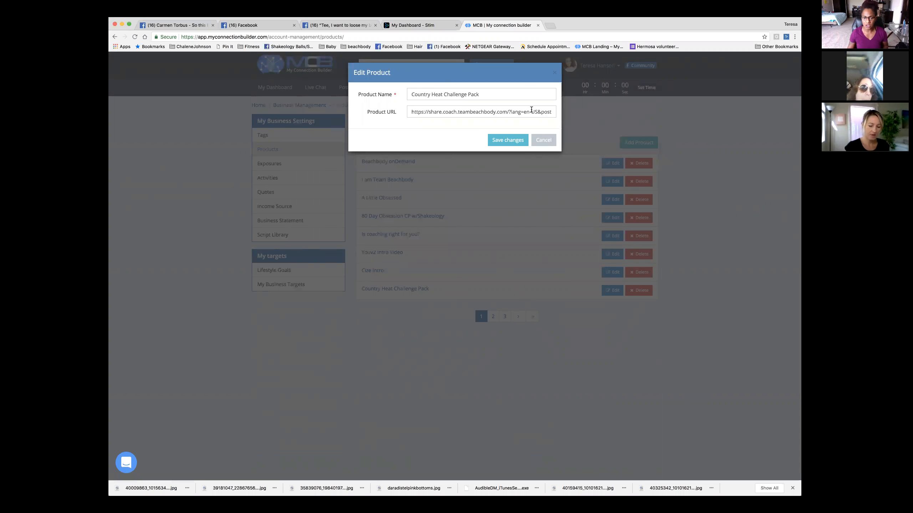
left_click(546, 142)
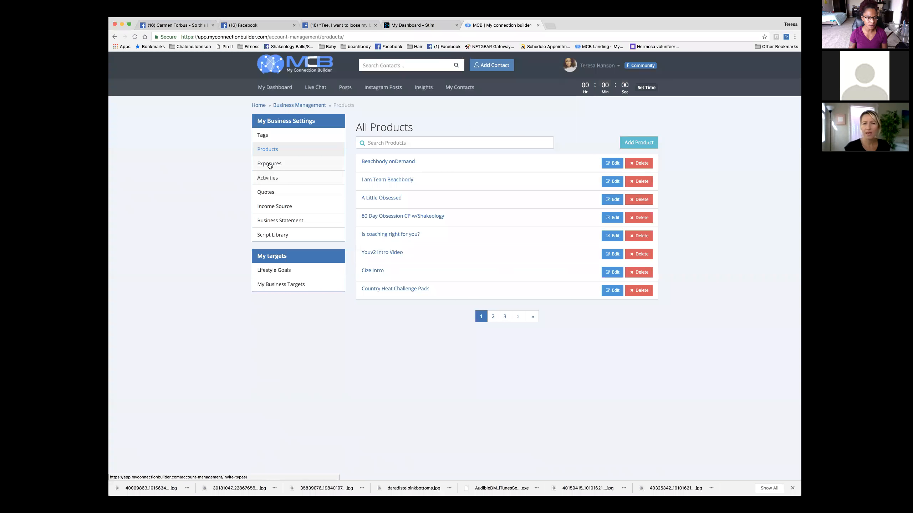
left_click(270, 165)
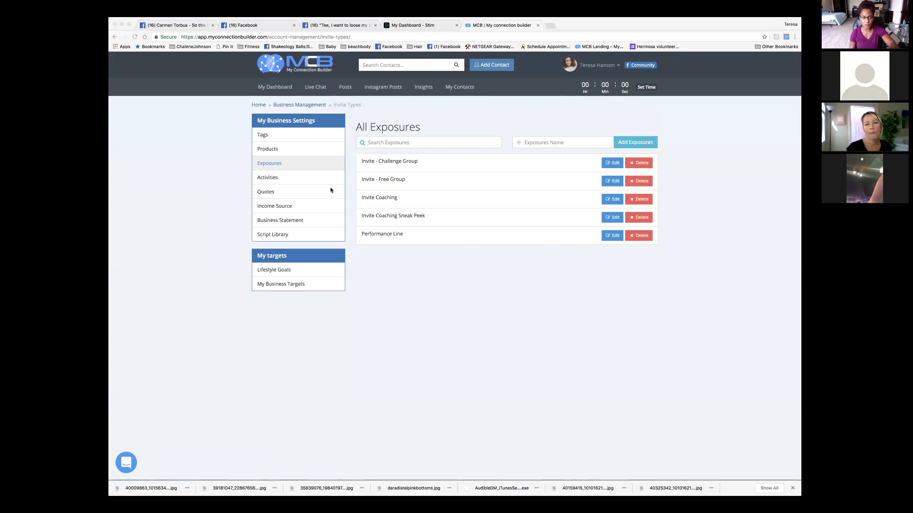
- Open the Activities log and scroll through the contact activities
left_click(271, 178)
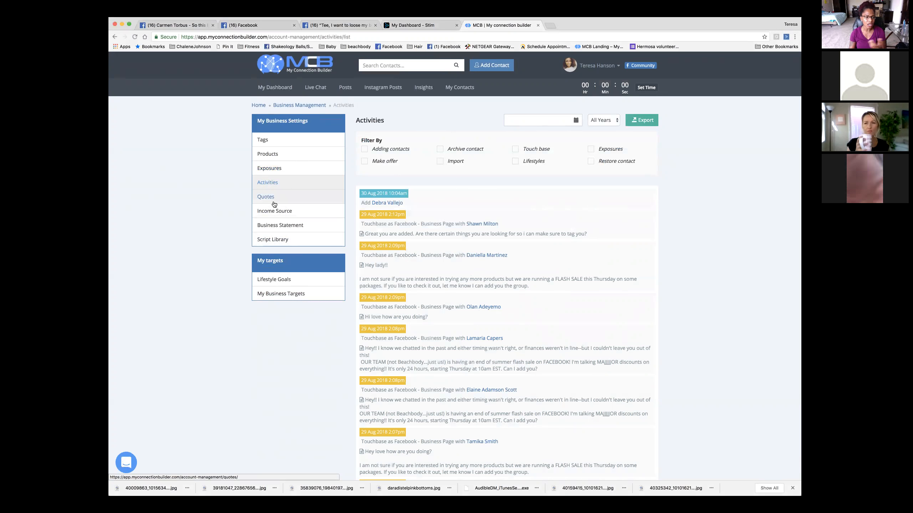
scroll(272, 205, "down", 1)
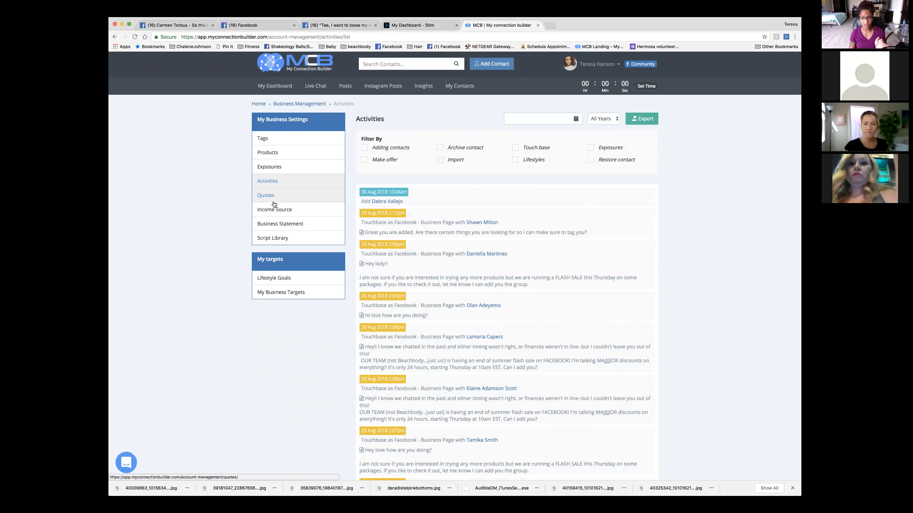
scroll(274, 204, "up", 1)
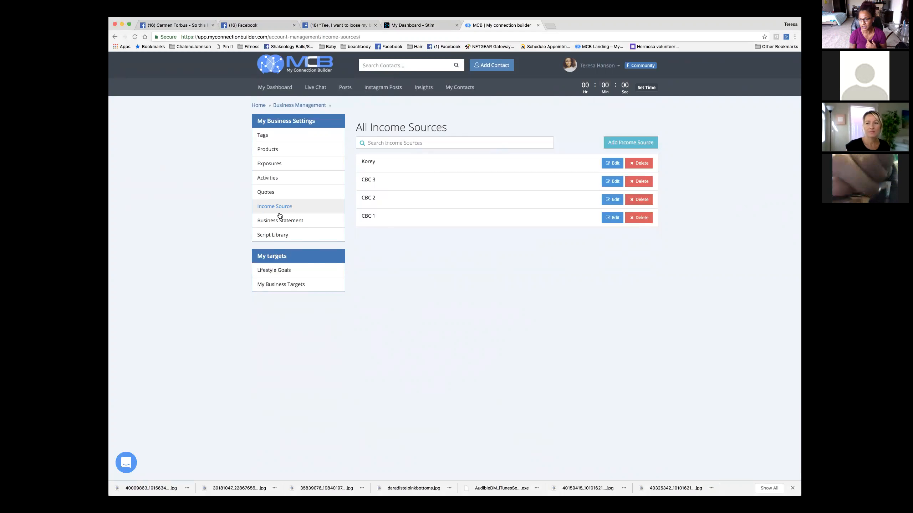
- Open the Business Statement page and scroll down through it
left_click(282, 222)
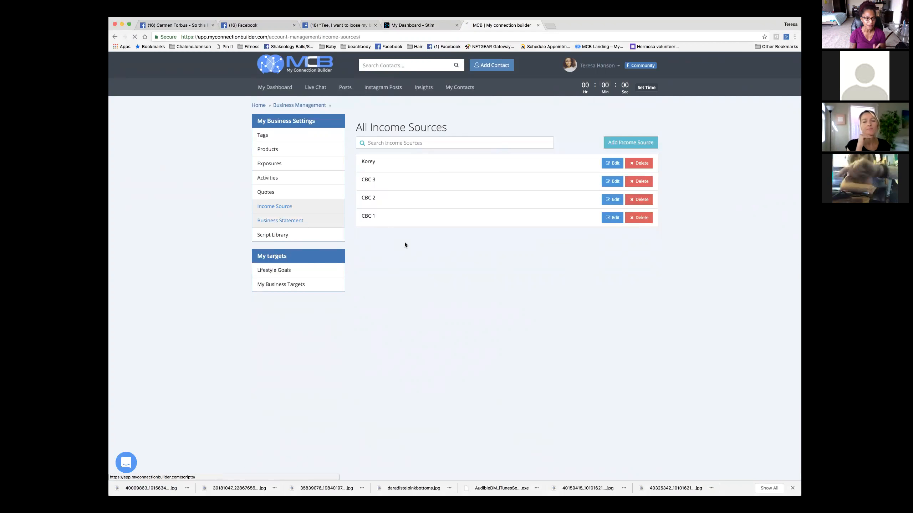
scroll(481, 234, "down", 2)
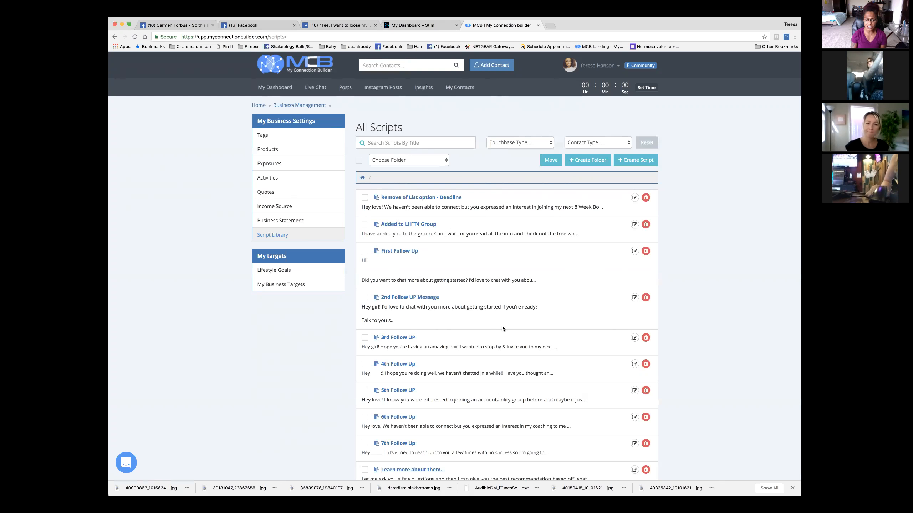
scroll(502, 328, "down", 5)
scroll(397, 229, "up", 5)
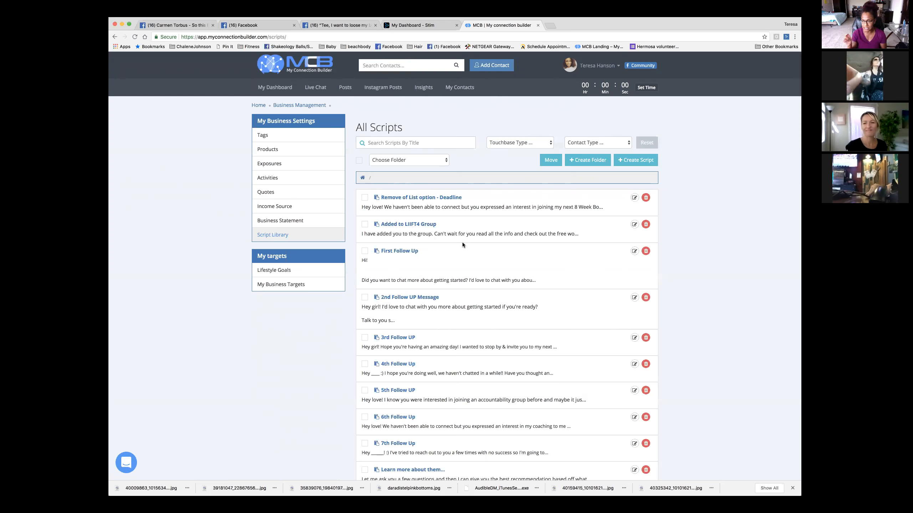
scroll(462, 243, "down", 10)
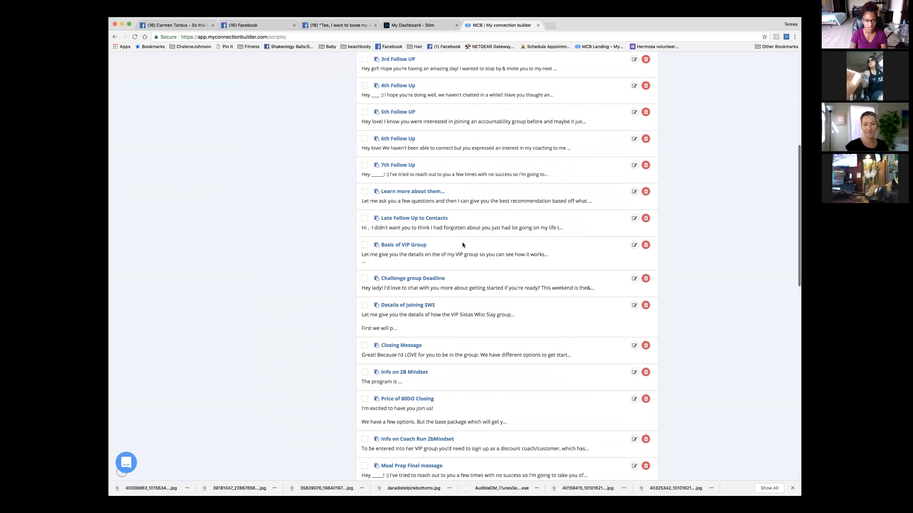
scroll(462, 243, "up", 10)
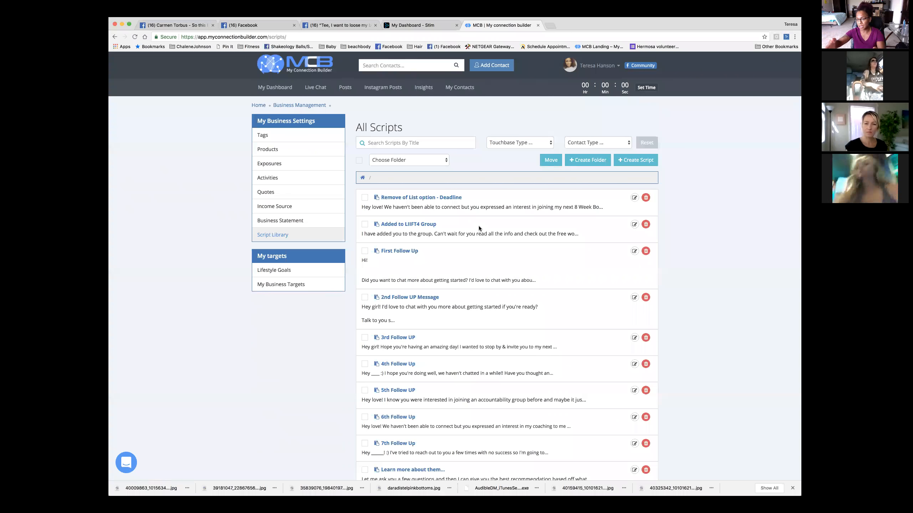
scroll(413, 238, "down", 1)
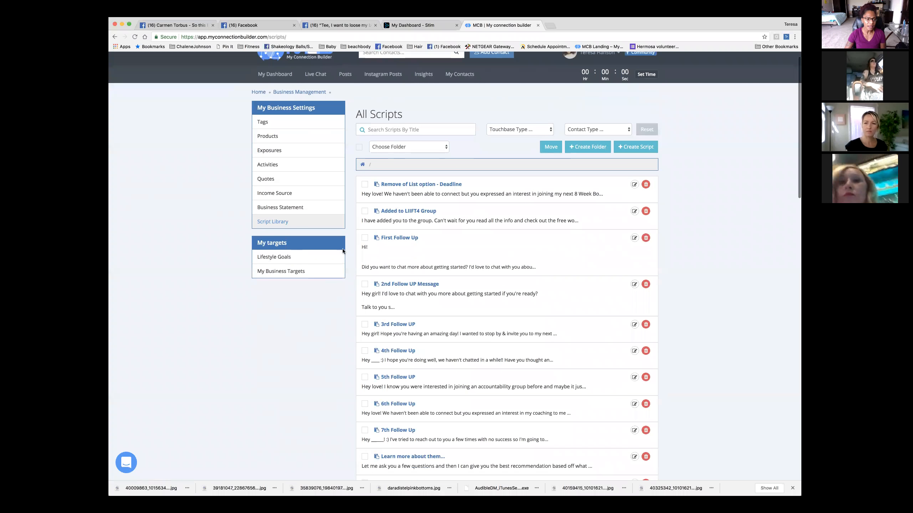
- View Lifestyle Goals, then open My Business Targets and scroll through the targets
left_click(273, 258)
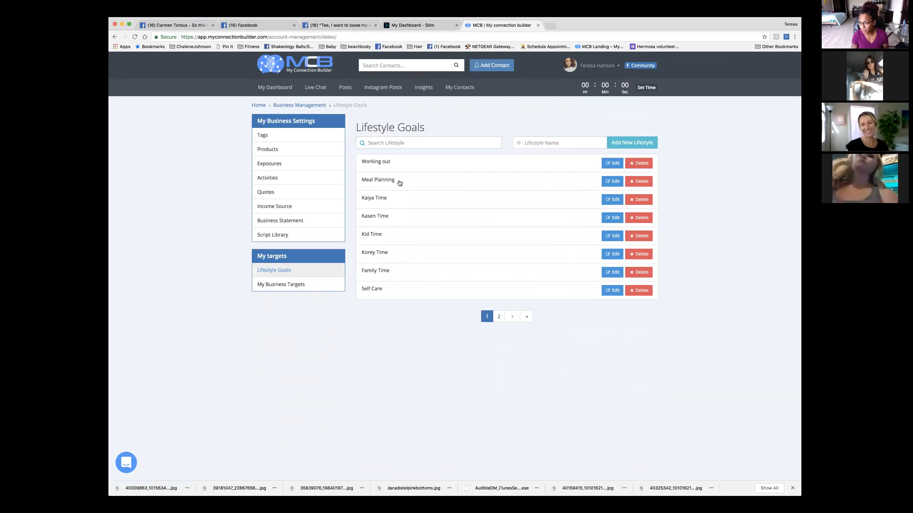
left_click(280, 285)
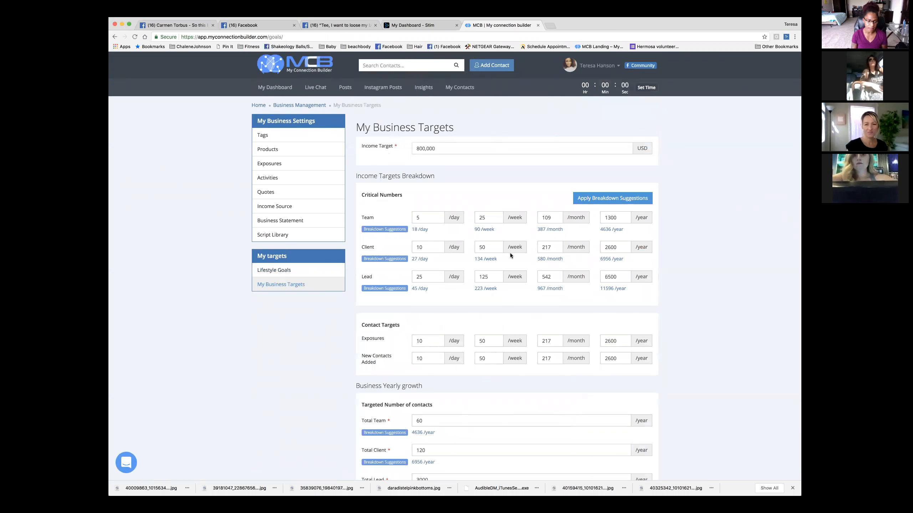
scroll(510, 252, "down", 2)
scroll(511, 254, "down", 1)
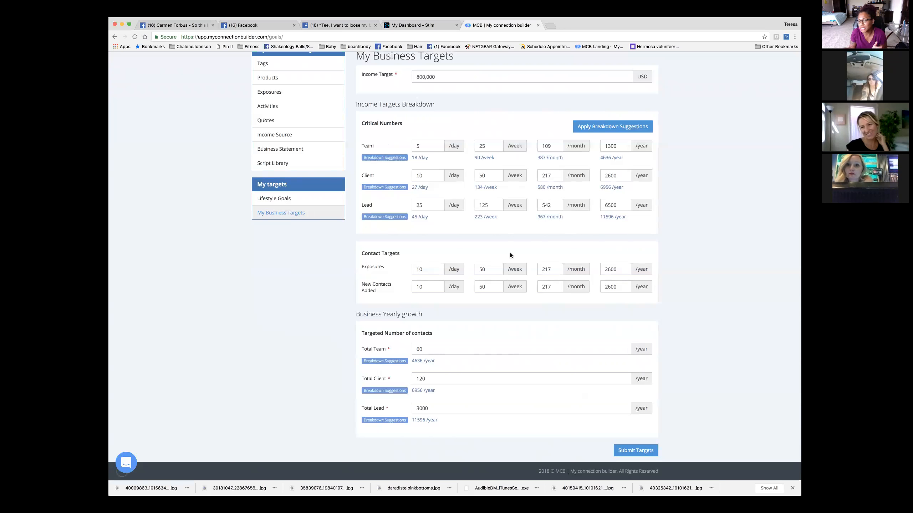
scroll(510, 252, "up", 4)
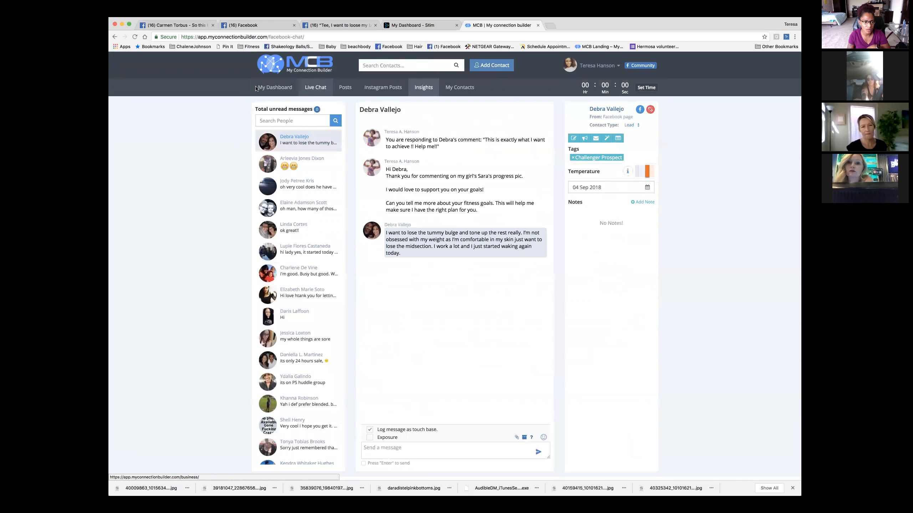
- Open the full contact list and look through the source, type and stage filters
left_click(451, 89)
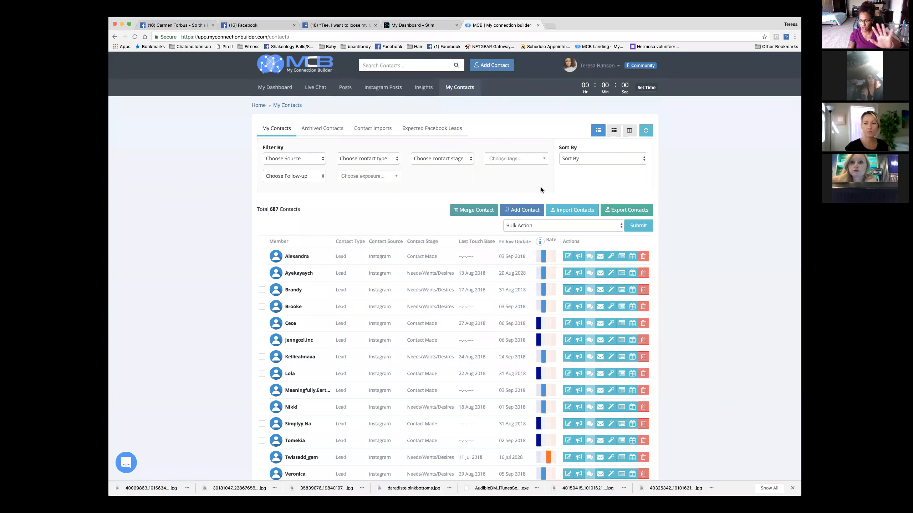
left_click(287, 160)
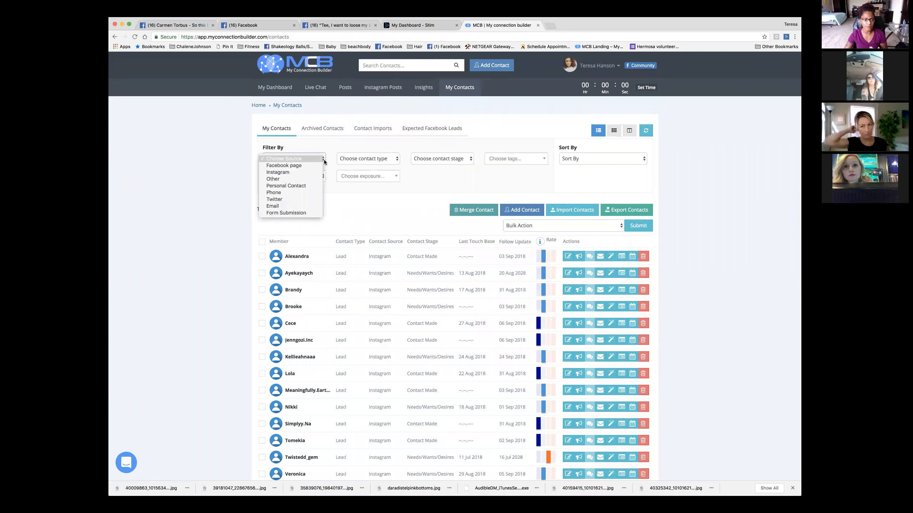
left_click(360, 160)
left_click(360, 160)
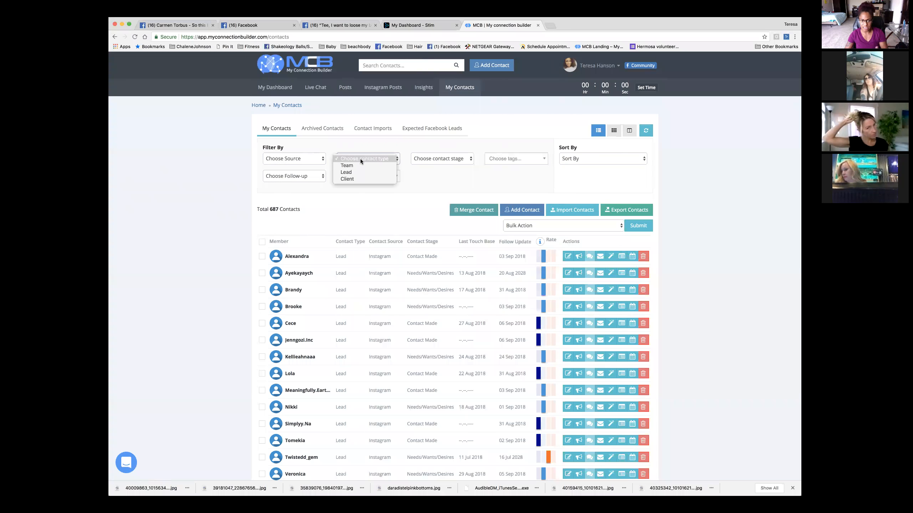
left_click(360, 159)
left_click(437, 160)
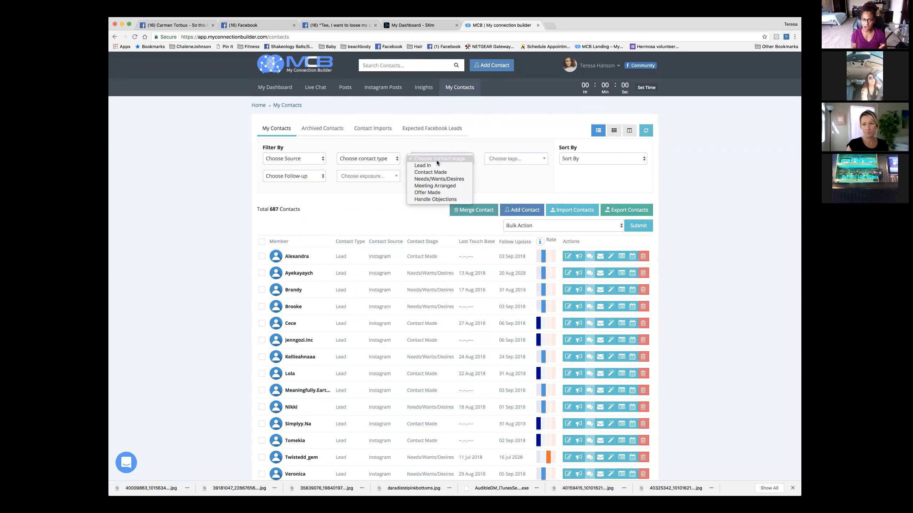
left_click(437, 160)
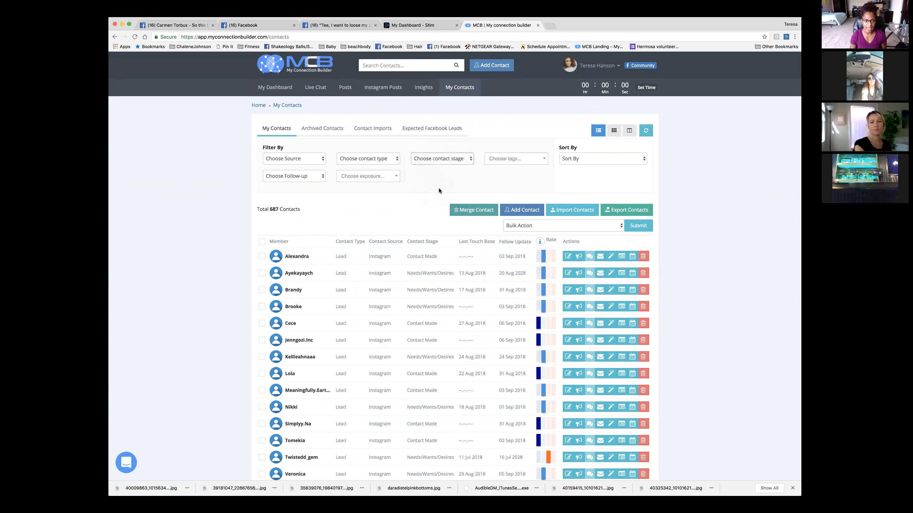
- Filter contacts to today's follow-ups and open the second lead's Facebook chat
left_click(290, 176)
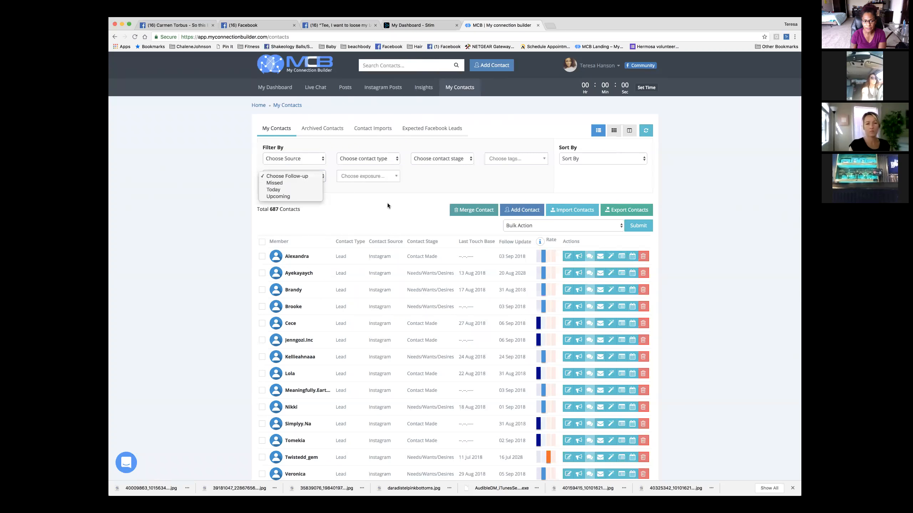
left_click(387, 203)
left_click(302, 175)
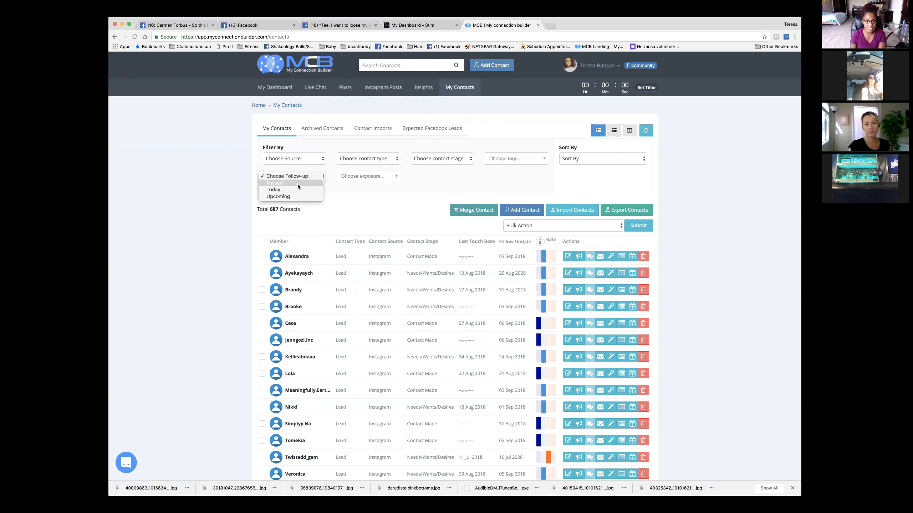
left_click(298, 184)
left_click(378, 175)
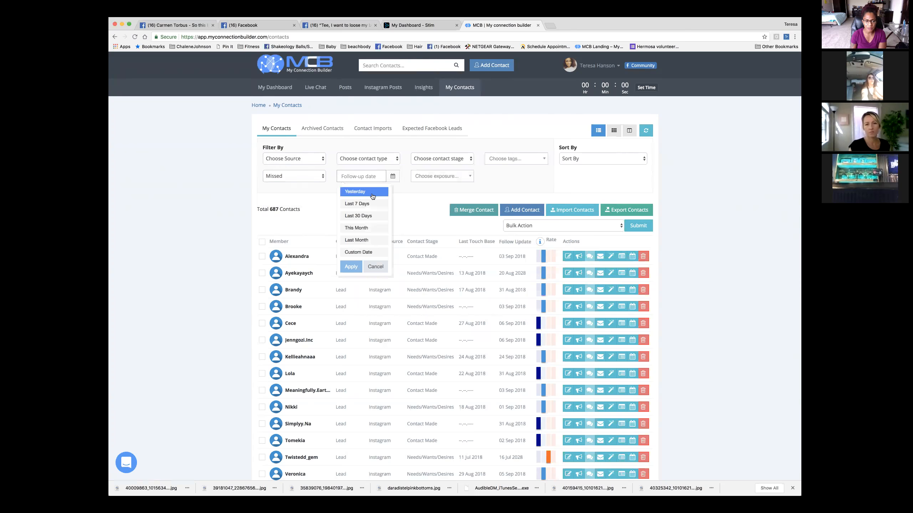
left_click(374, 196)
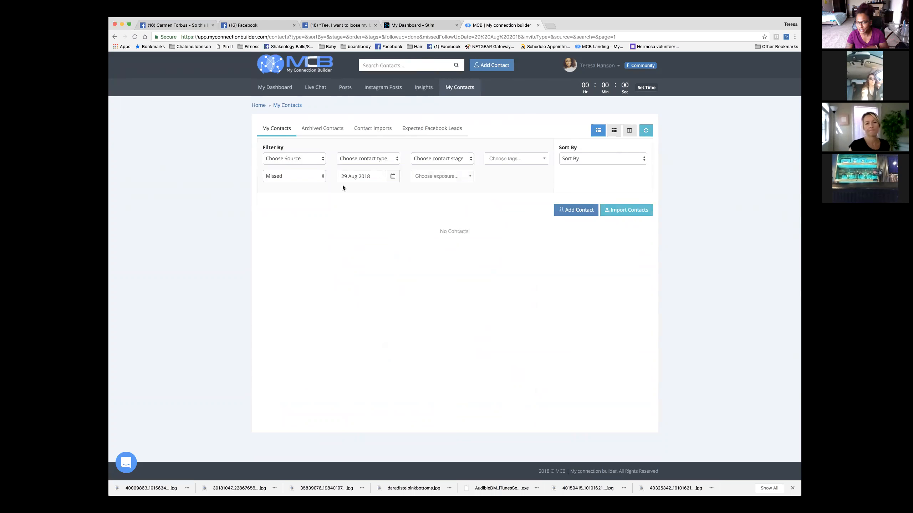
left_click(302, 180)
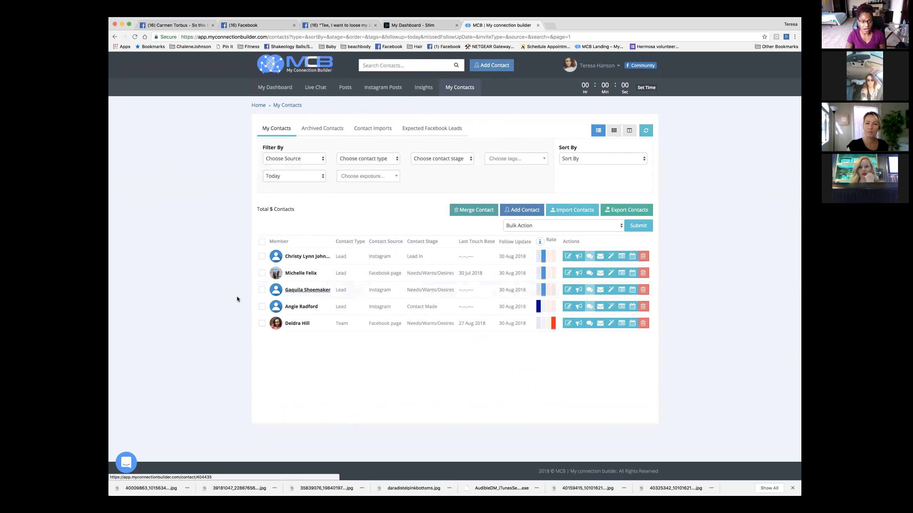
left_click(590, 273)
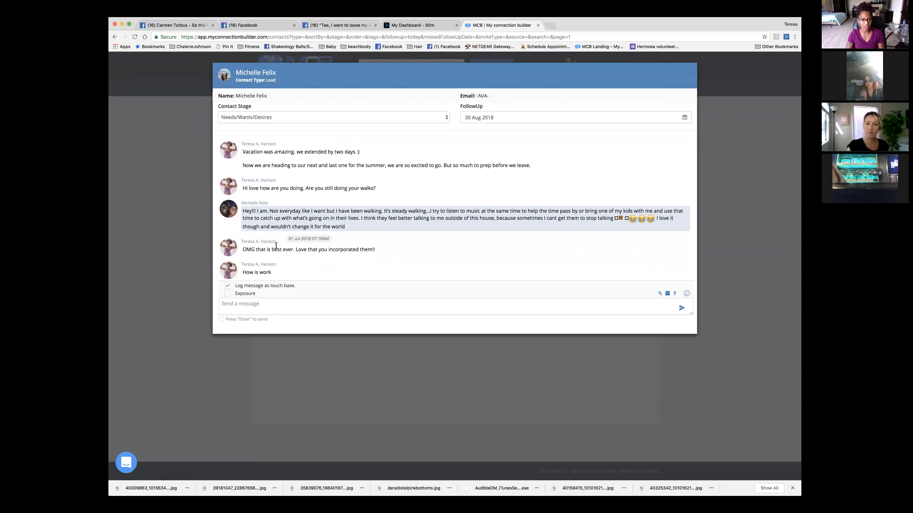
- Tick Exposure on the lead's message, leaving its type unset, and open the List Products picker
left_click(336, 306)
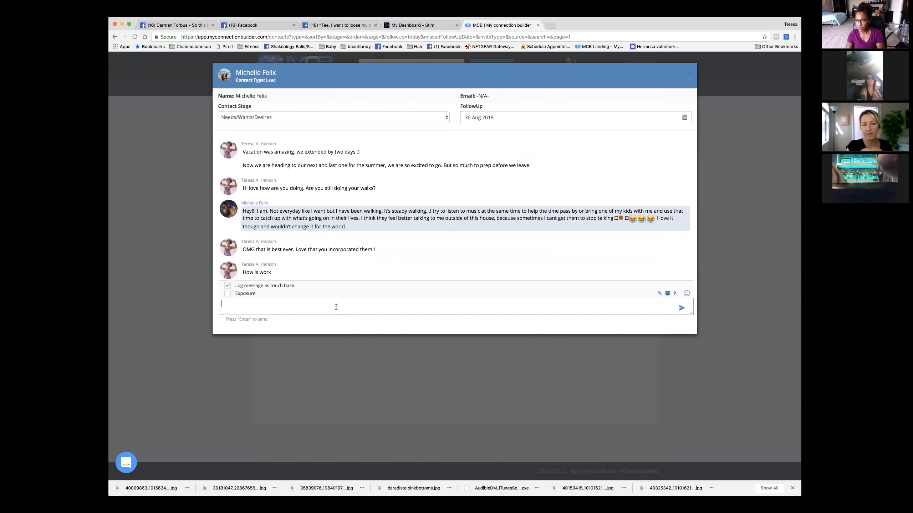
left_click(690, 73)
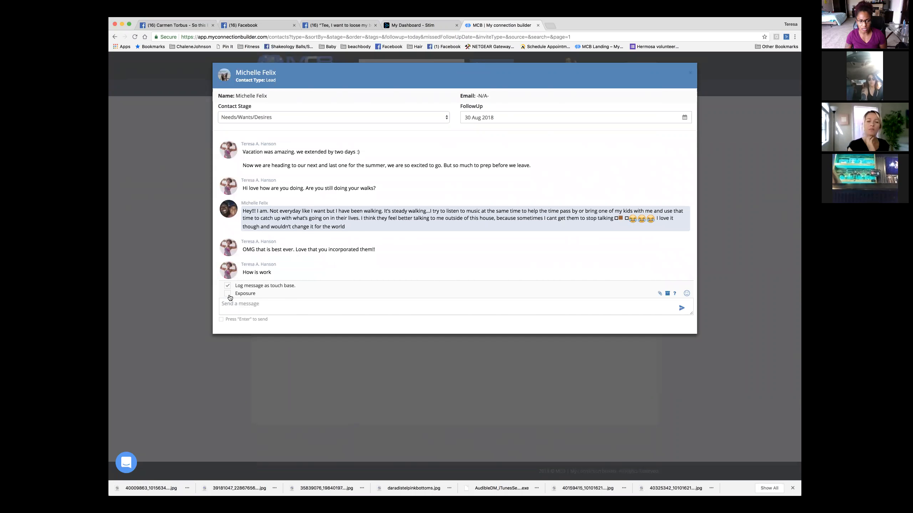
left_click(228, 294)
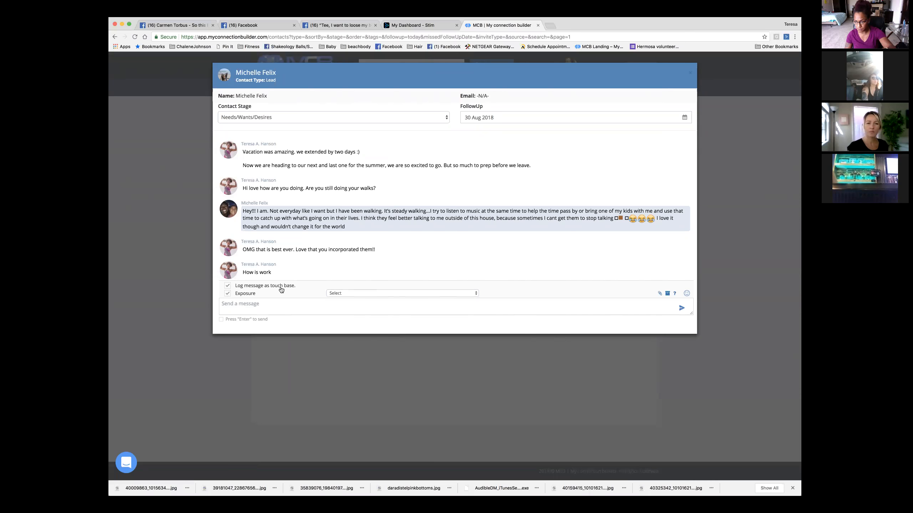
left_click(377, 294)
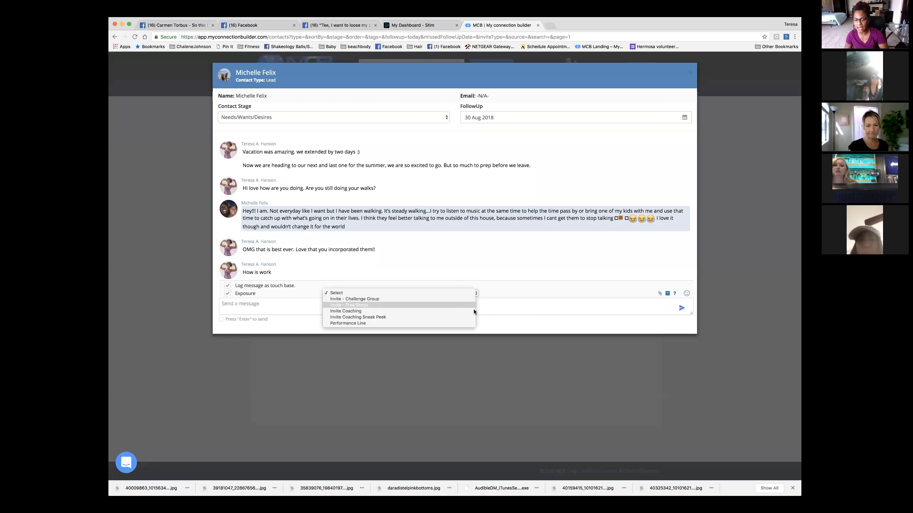
left_click(654, 301)
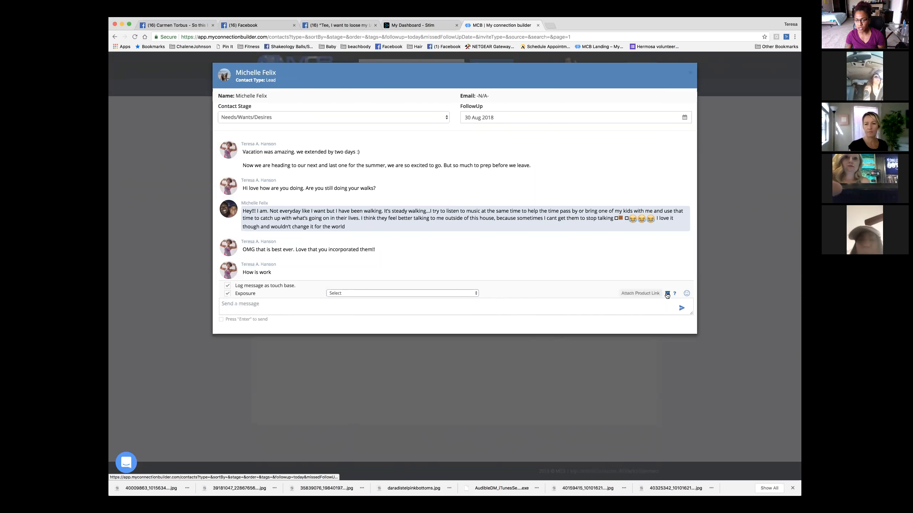
left_click(668, 294)
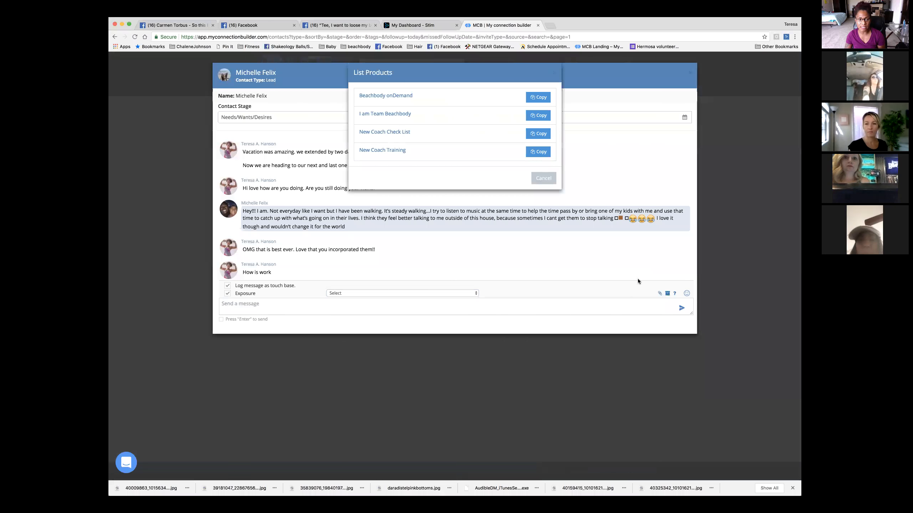
- Insert the 'I am Team Beachbody' product link into the message, then remove it
left_click(538, 115)
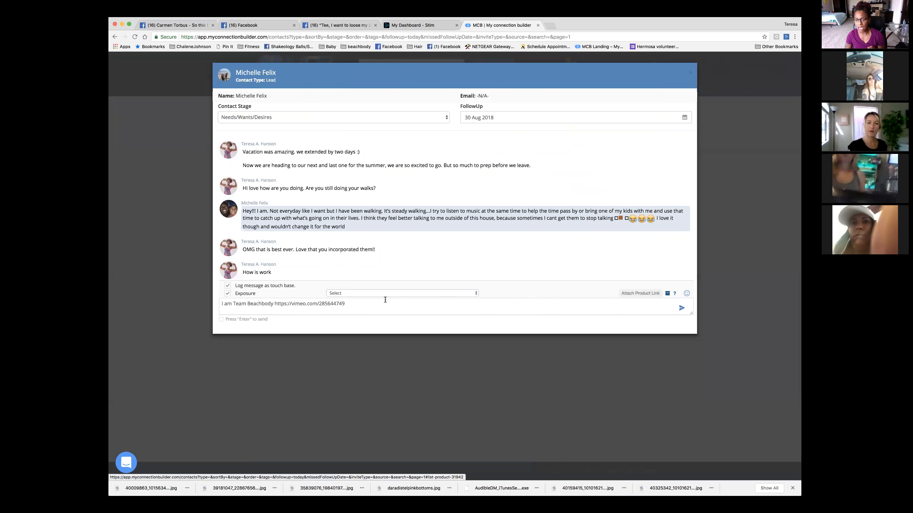
left_click_drag(354, 304, 202, 306)
key("ctrl+x")
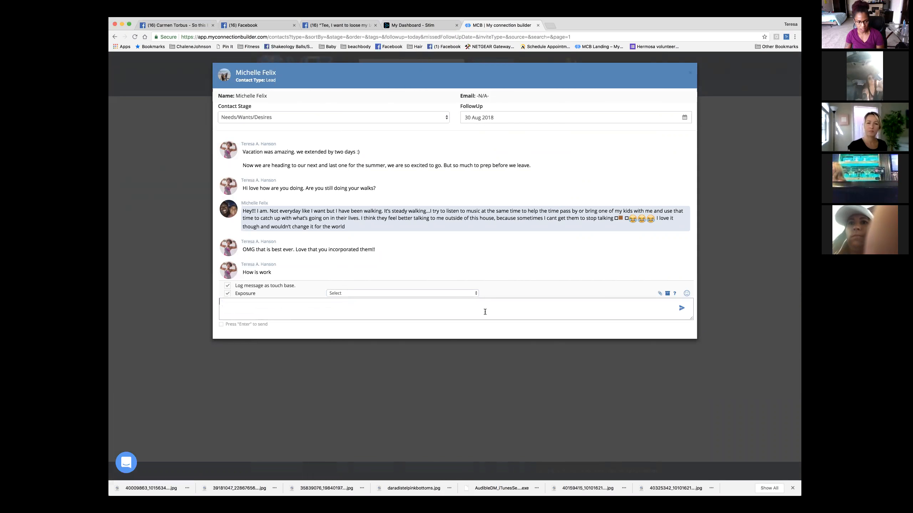
- Insert the first saved script, view the emojis, then clear the message and close the chat
left_click(675, 295)
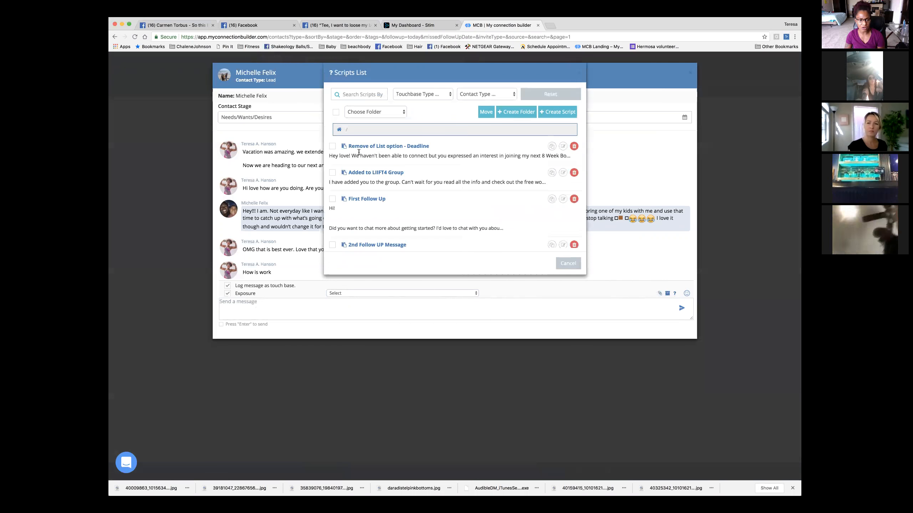
left_click(552, 146)
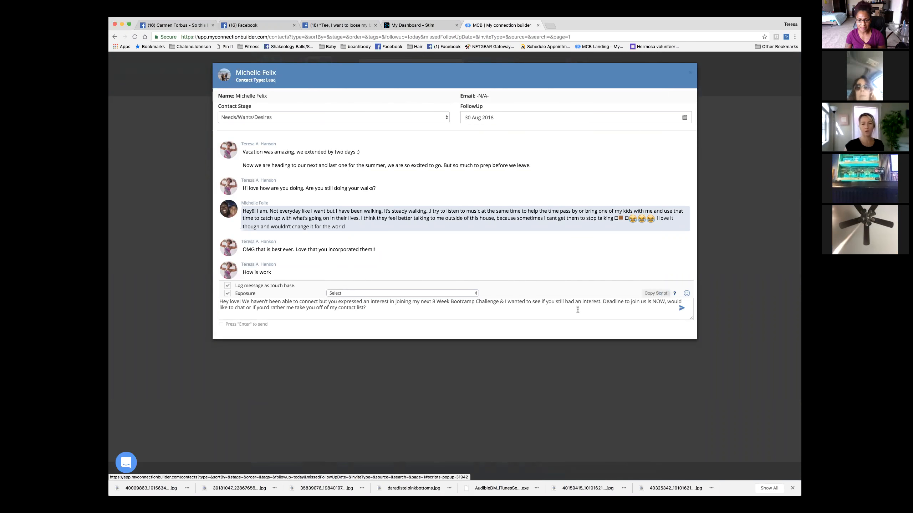
left_click(686, 293)
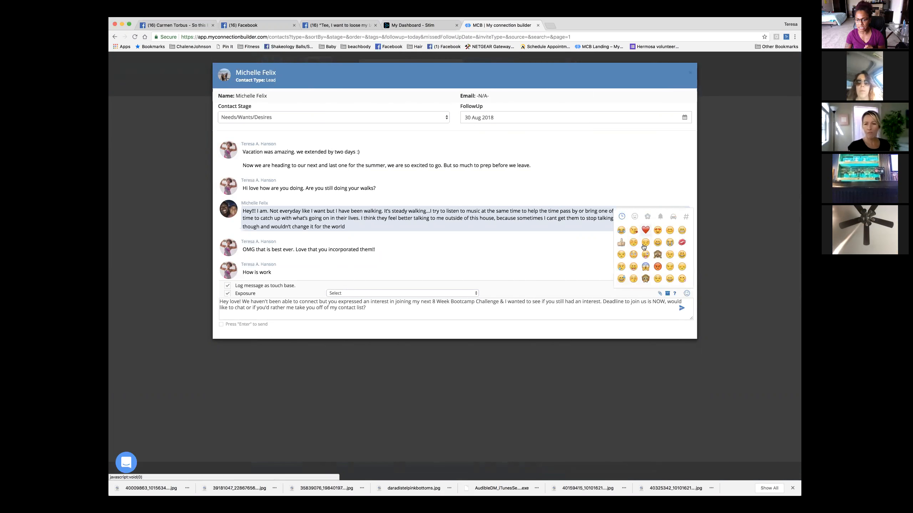
scroll(646, 248, "up", 1)
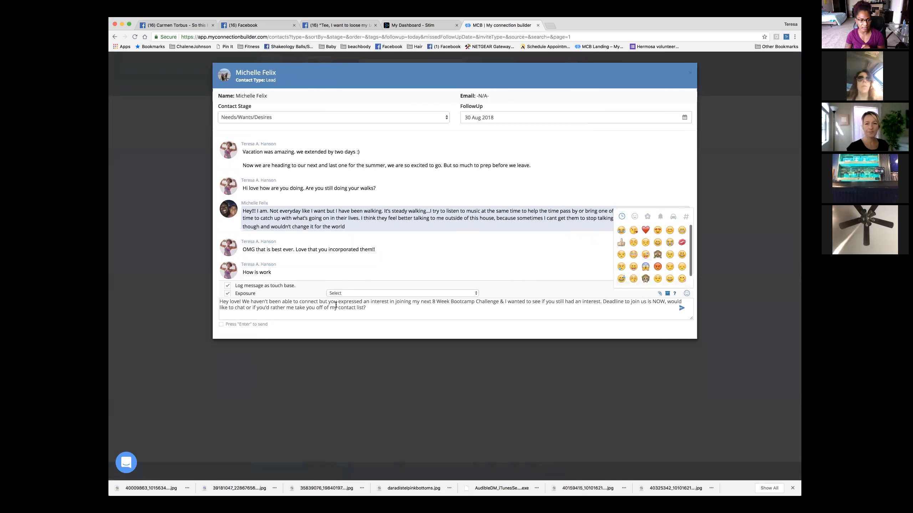
left_click_drag(389, 309, 217, 300)
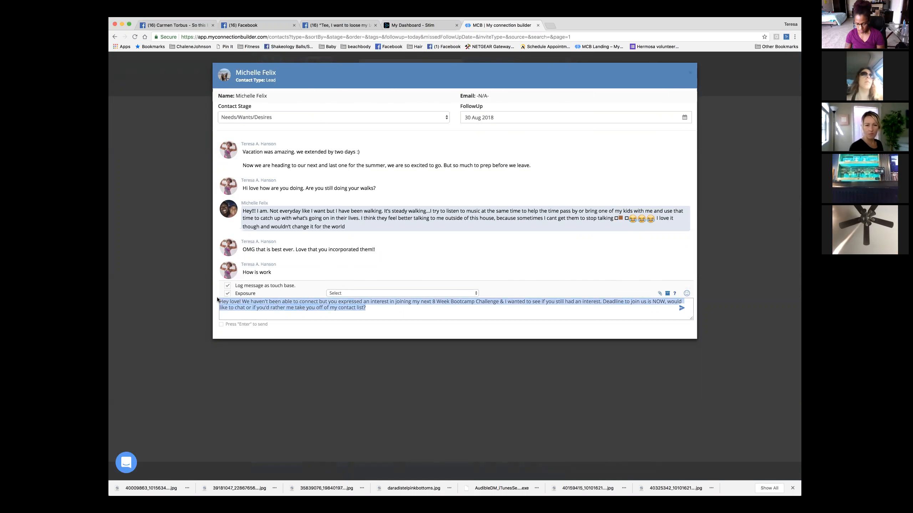
key("super+x")
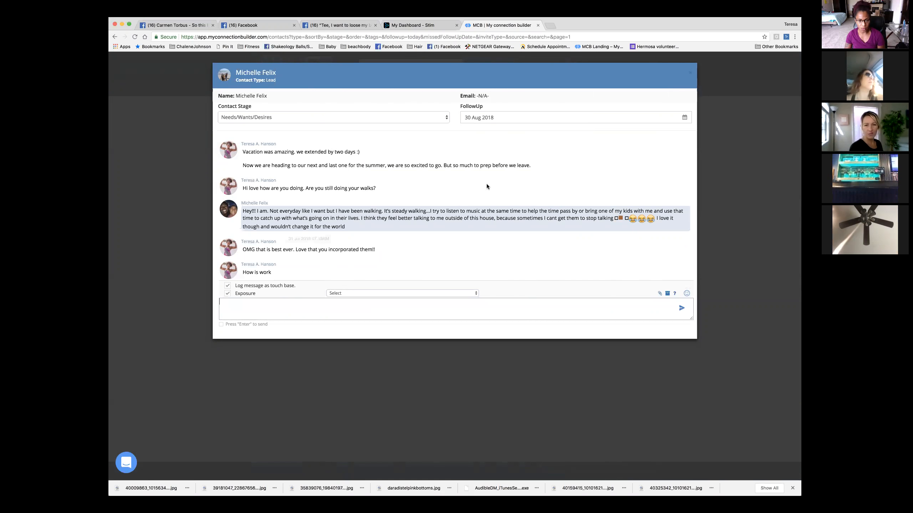
left_click(691, 75)
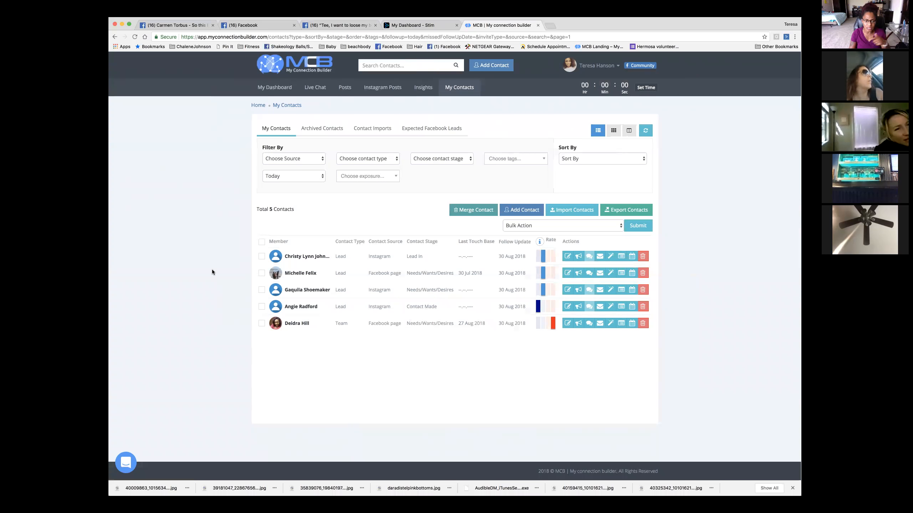
- Open the first contact's page in a new window
right_click(309, 258)
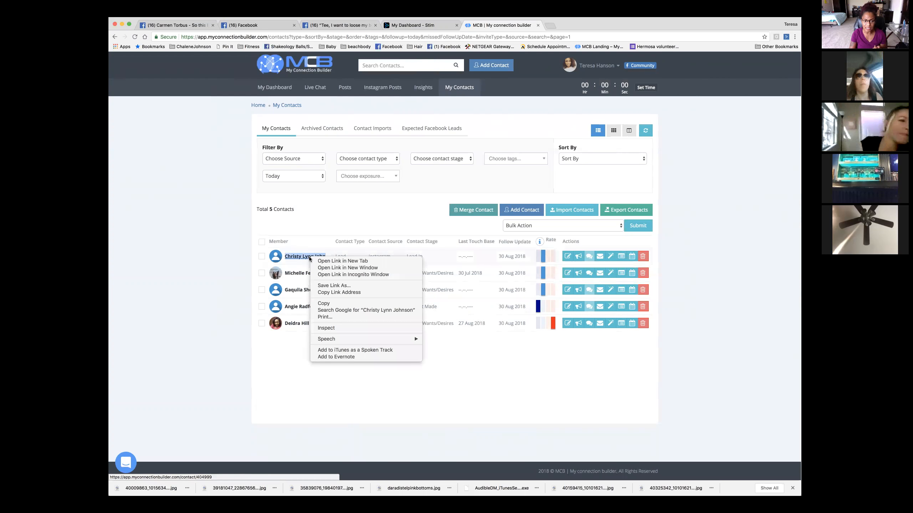
left_click(325, 267)
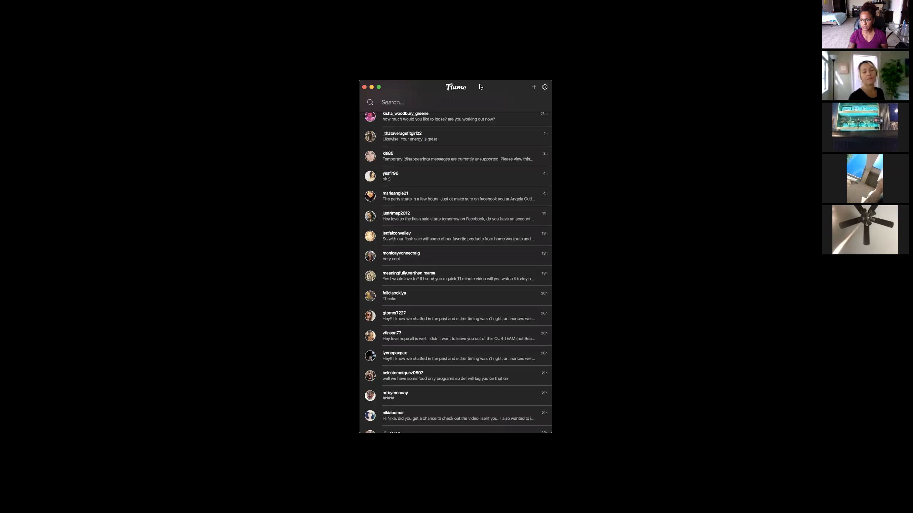
- Search Flume for the contact's username, view their Instagram conversation, then return to My Contacts
scroll(514, 254, "up", 2)
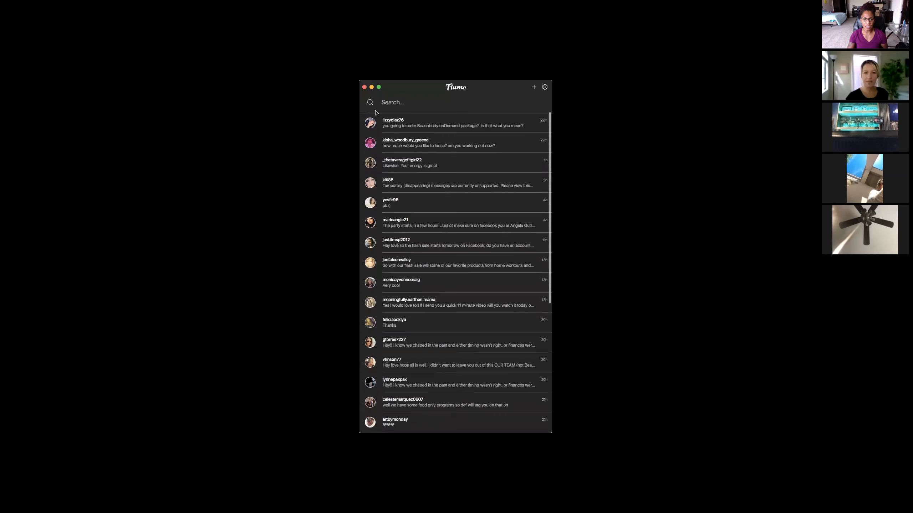
left_click(398, 103)
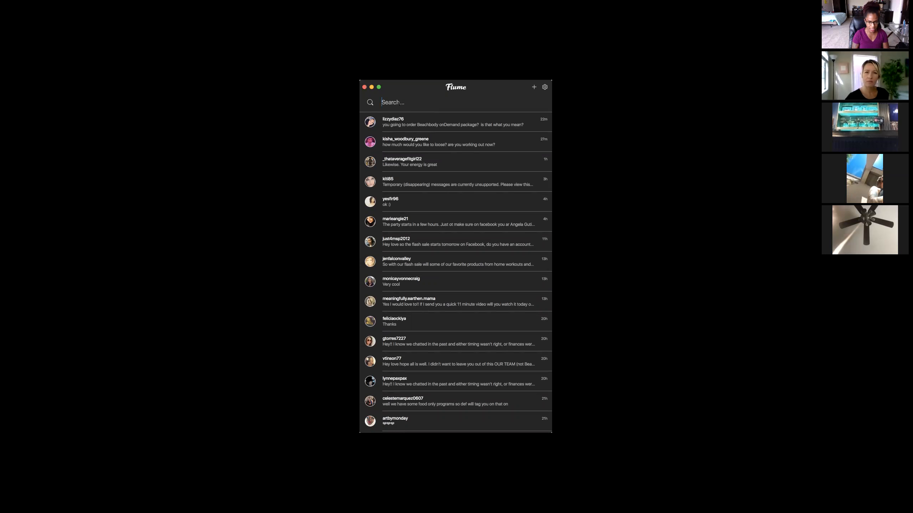
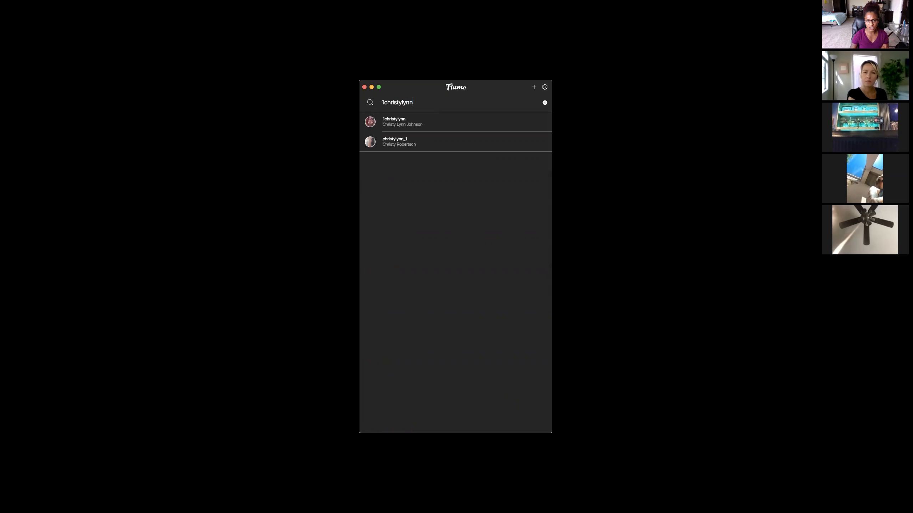
left_click(401, 124)
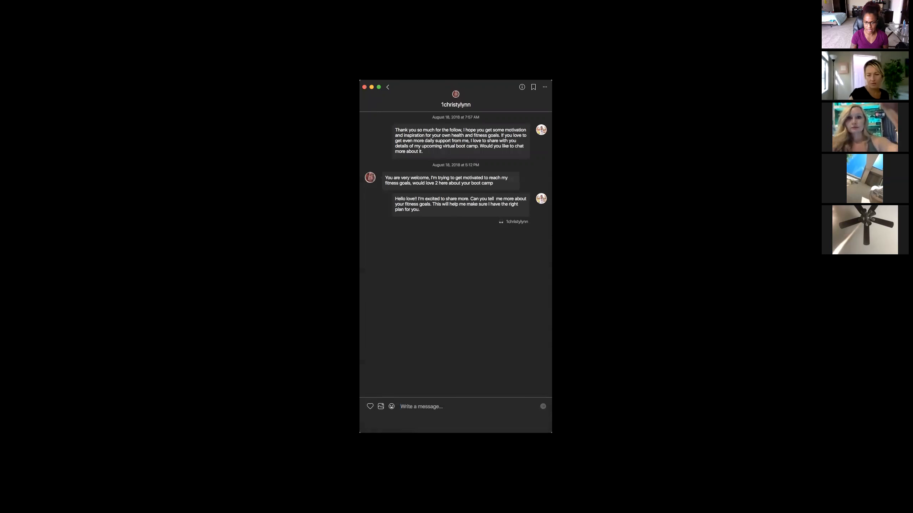
left_click(289, 216)
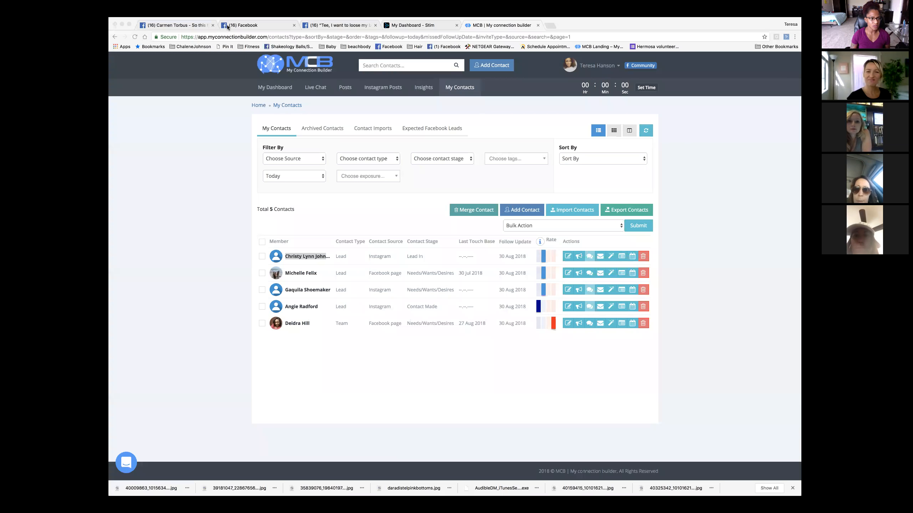
- Load the Stim dashboard by entering 'sti' in the browser address bar
left_click(232, 36)
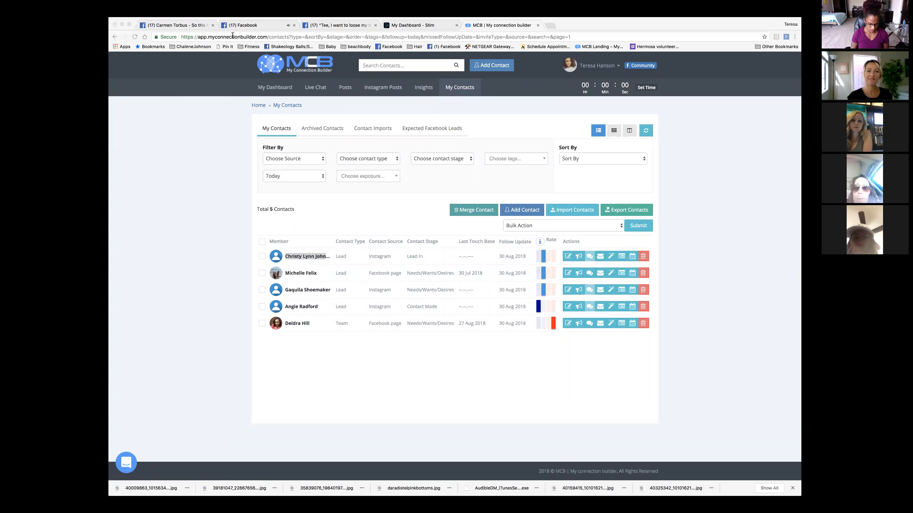
type("sti")
key("Return")
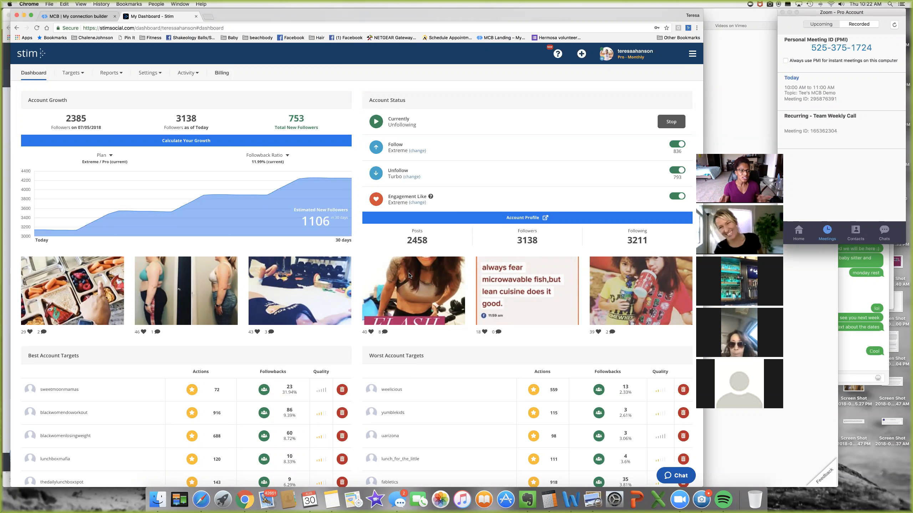
- Show Stim's Account Targets page via Targets > Accounts
scroll(409, 275, "down", 2)
scroll(409, 275, "up", 2)
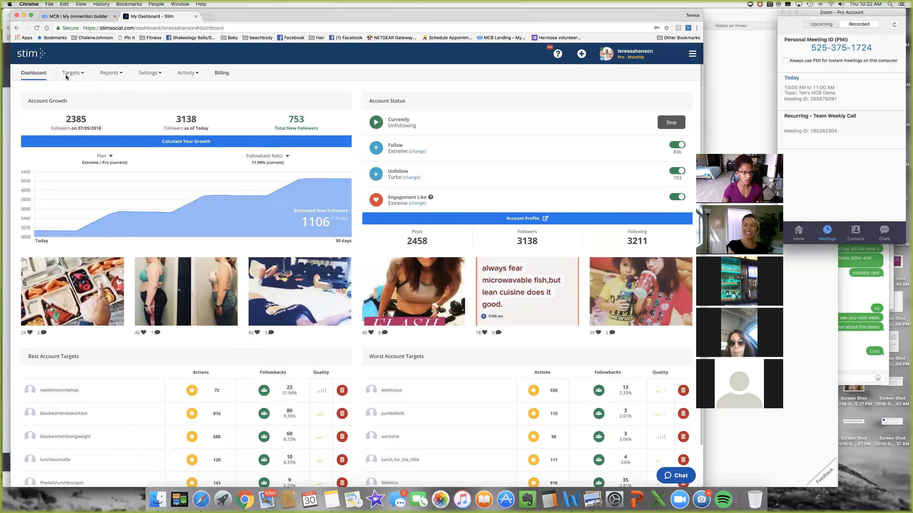
left_click(73, 73)
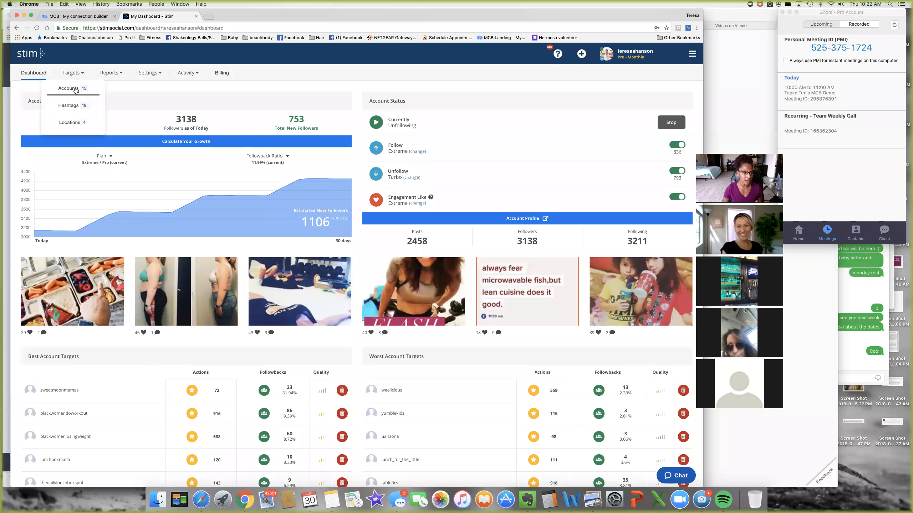
left_click(75, 89)
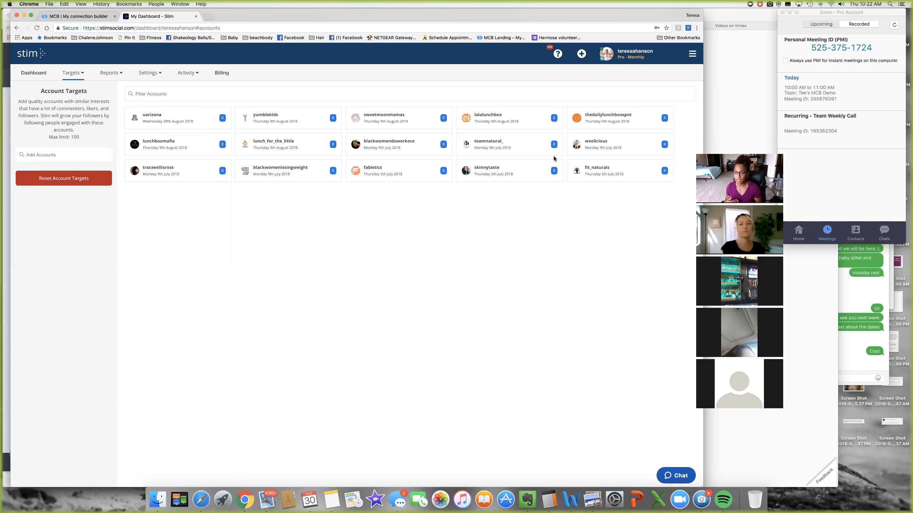
- View the hashtag targets, then the Tucson, Canada, United Kingdom and United States location targets
left_click(184, 74)
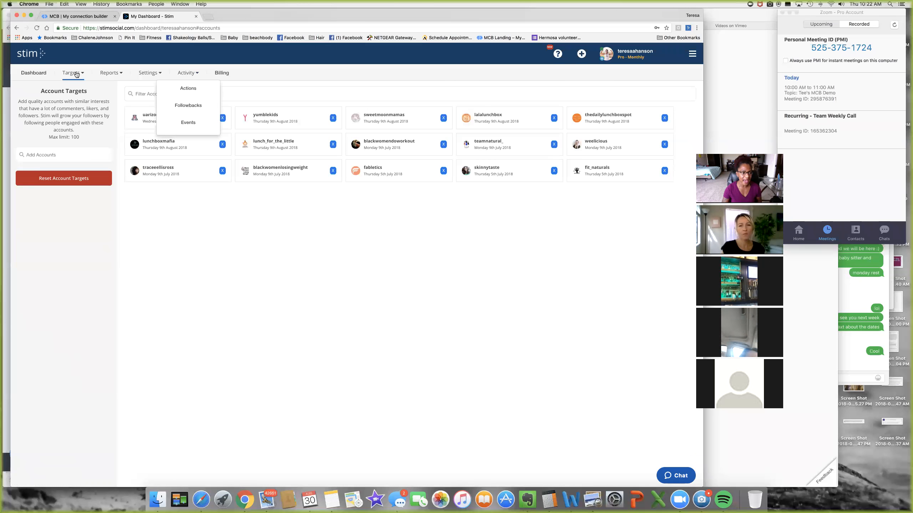
left_click(77, 75)
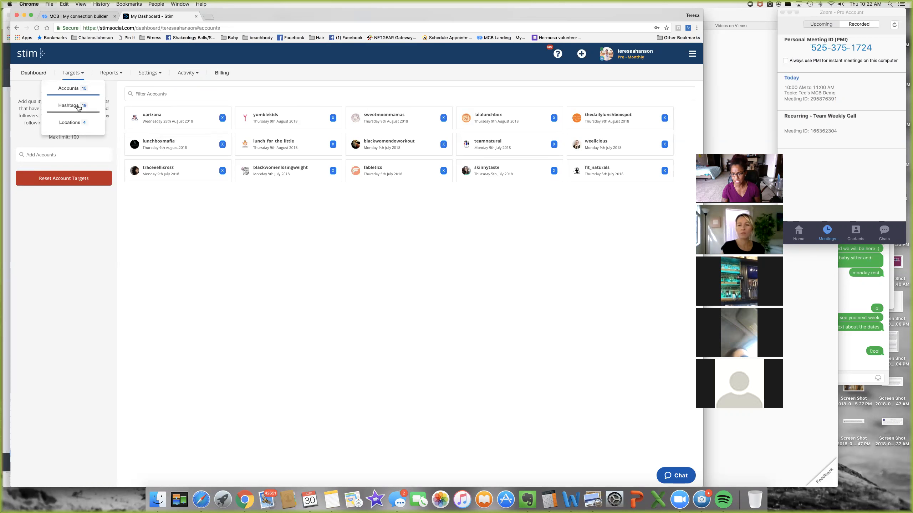
left_click(78, 106)
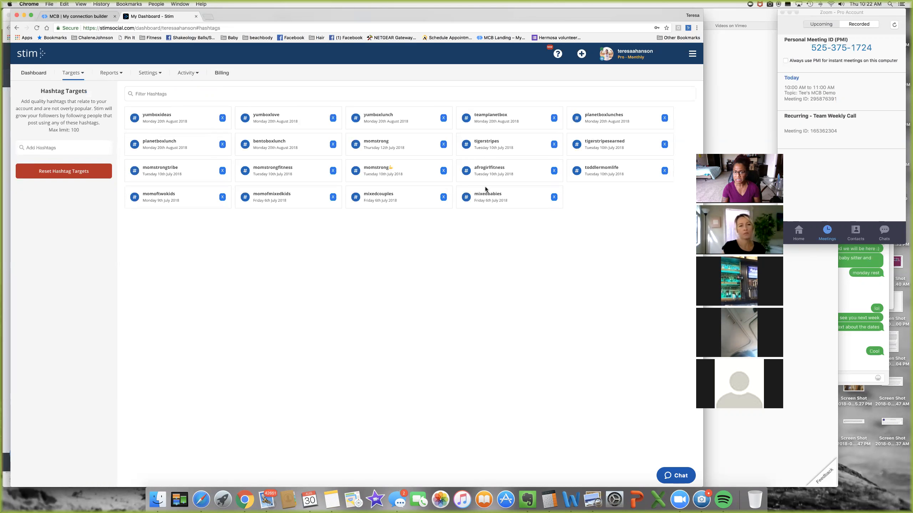
left_click(72, 73)
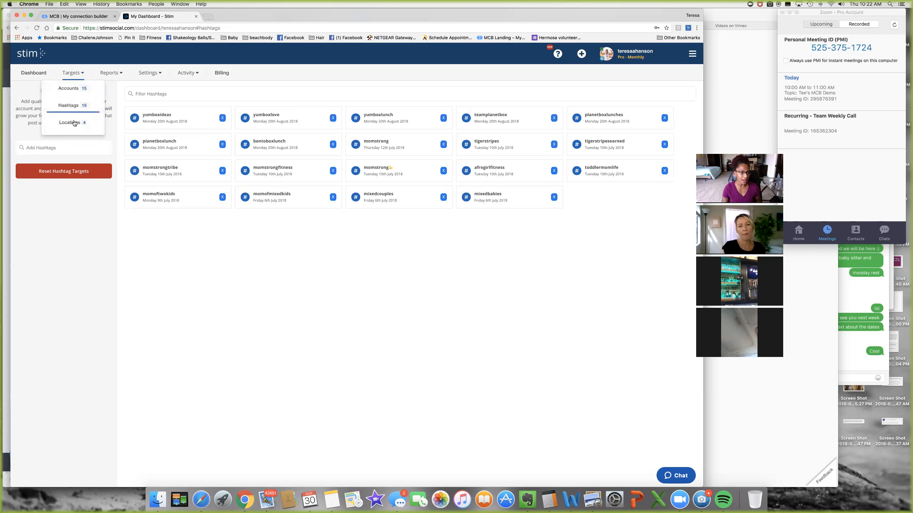
left_click(75, 125)
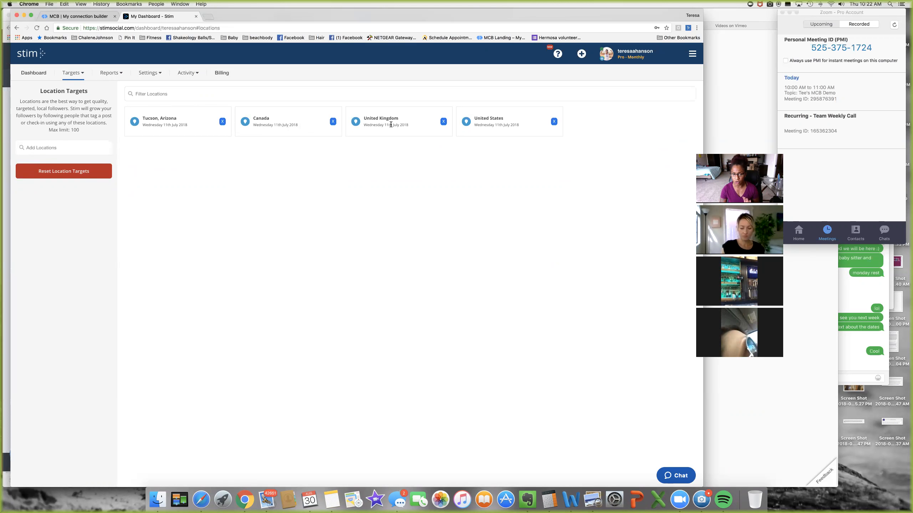
left_click(185, 74)
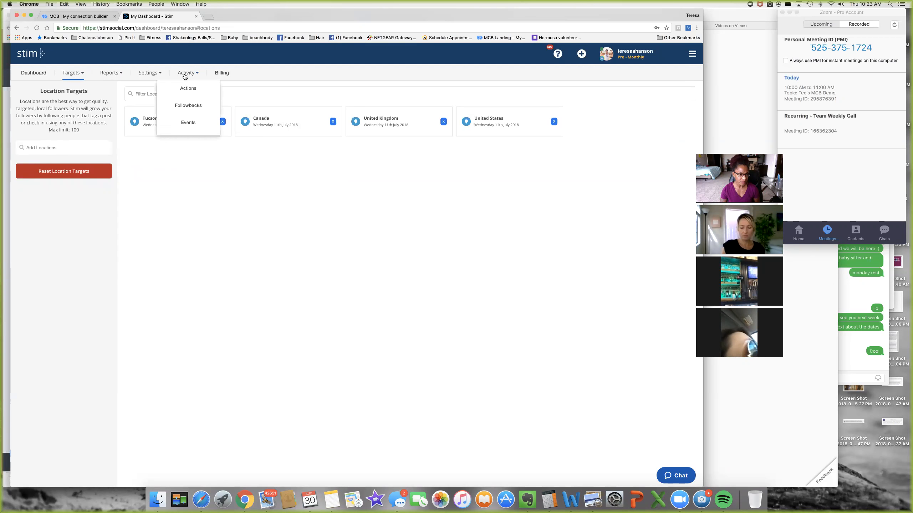
- Review the Account Actions feed of recent unfollows, then choose Activity > Followbacks
left_click(187, 89)
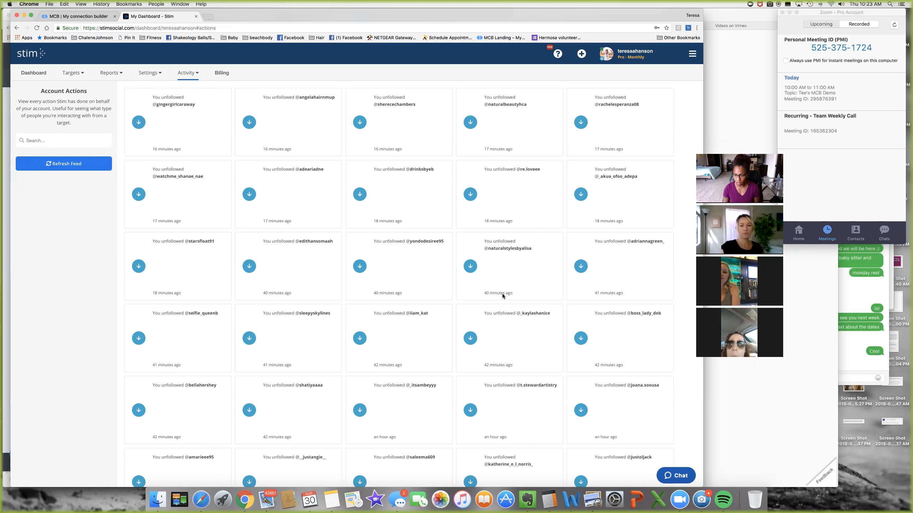
scroll(546, 328, "down", 2)
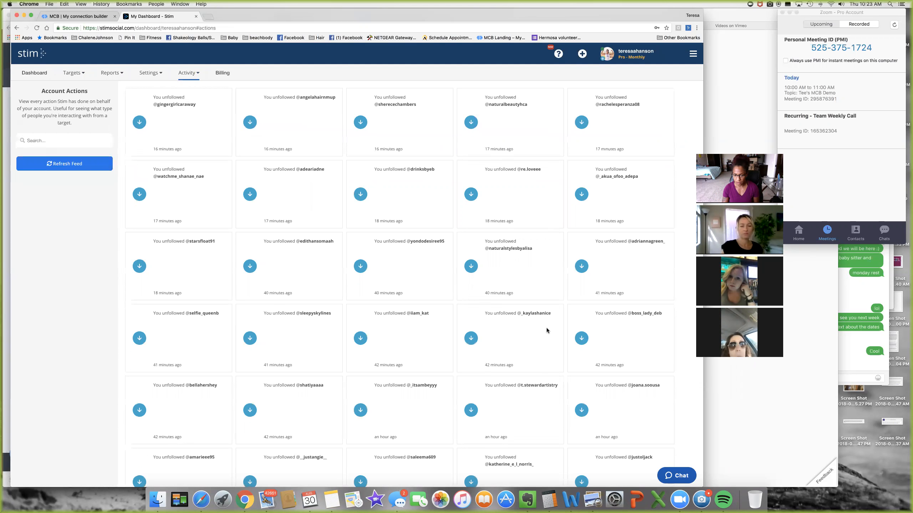
scroll(277, 145, "up", 3)
left_click(178, 75)
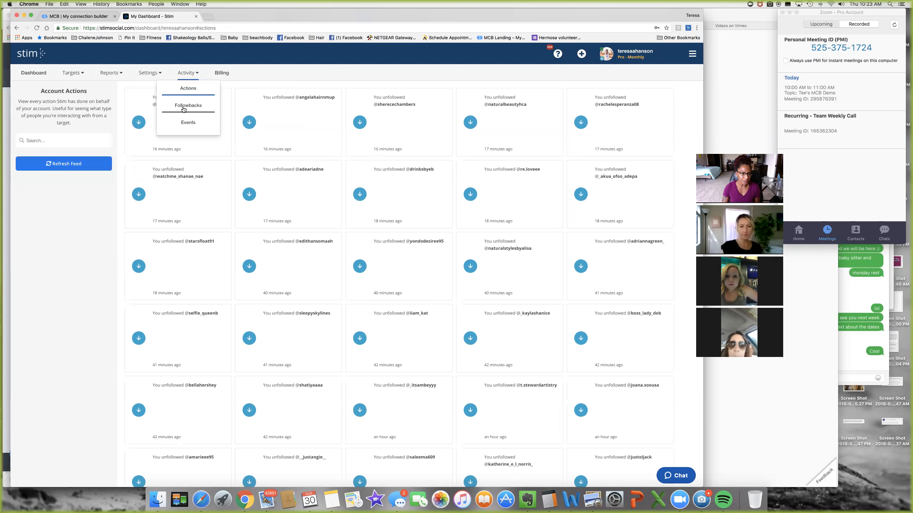
left_click(183, 108)
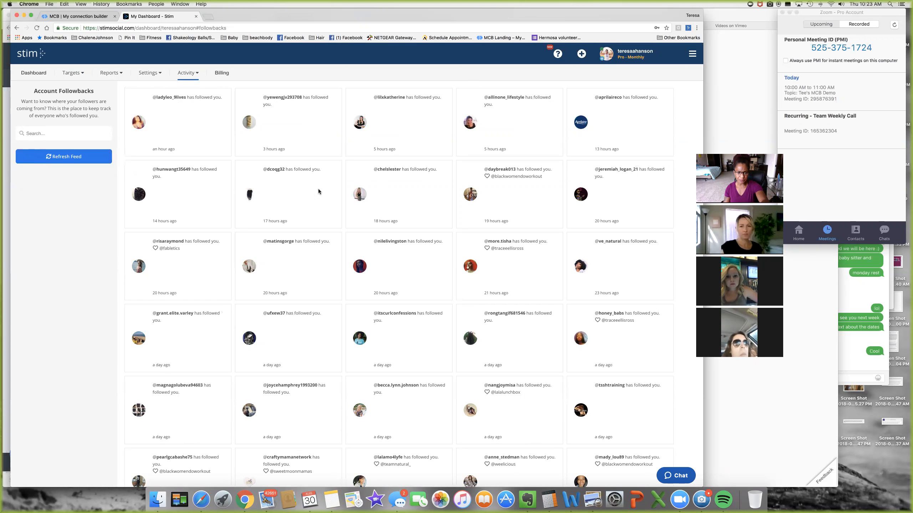
- Scroll through the cards of accounts that followed back within the last day
scroll(204, 283, "down", 1)
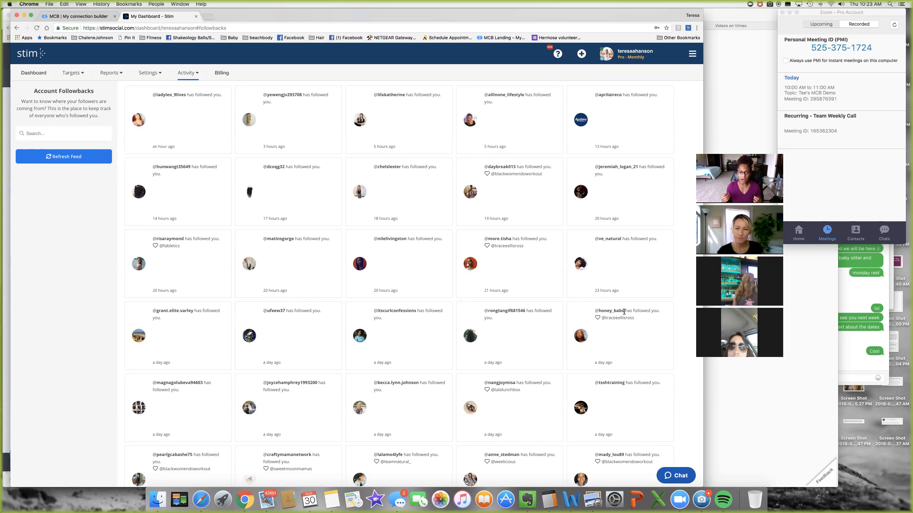
scroll(413, 135, "down", 1)
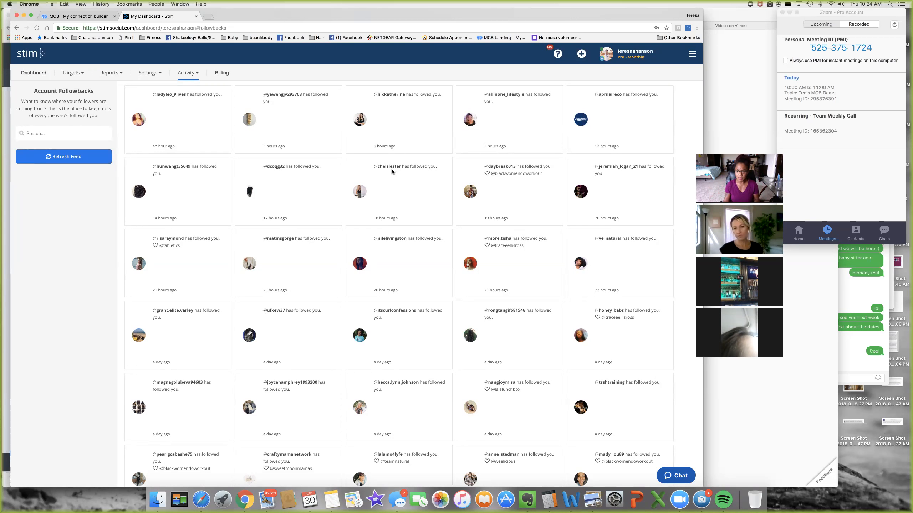
scroll(392, 170, "down", 1)
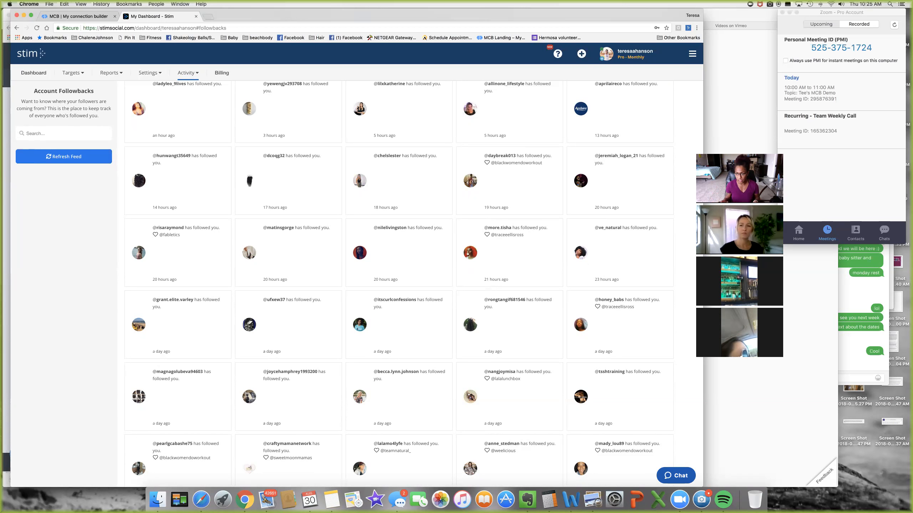
- Return to the My Connection Builder tab and bring up a blank Create a new contact form
left_click(65, 17)
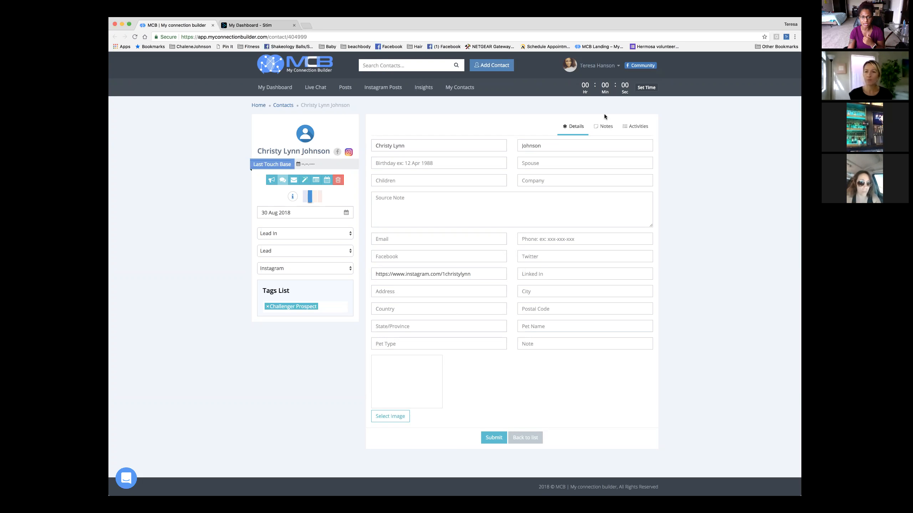
left_click(492, 70)
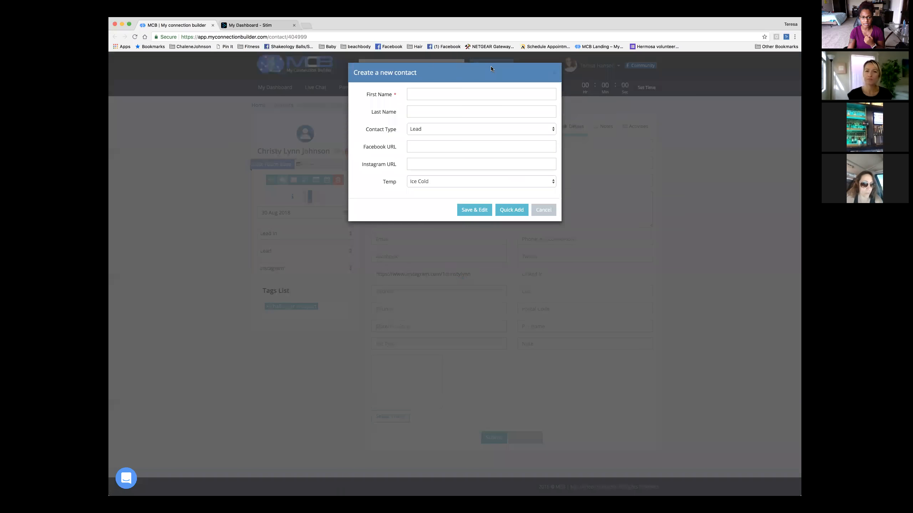
- Keep the new contact's type as Lead and its temperature as Ice Cold
left_click(422, 94)
left_click(384, 100)
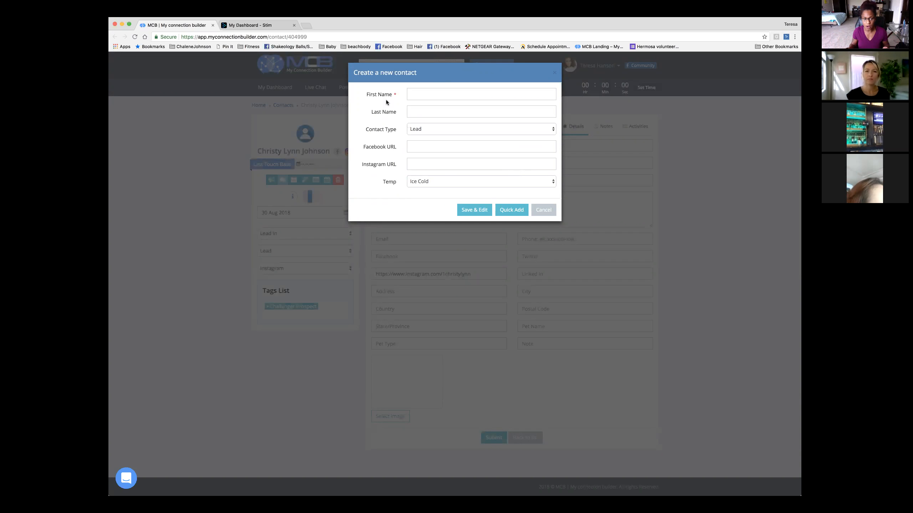
left_click(426, 130)
left_click(385, 148)
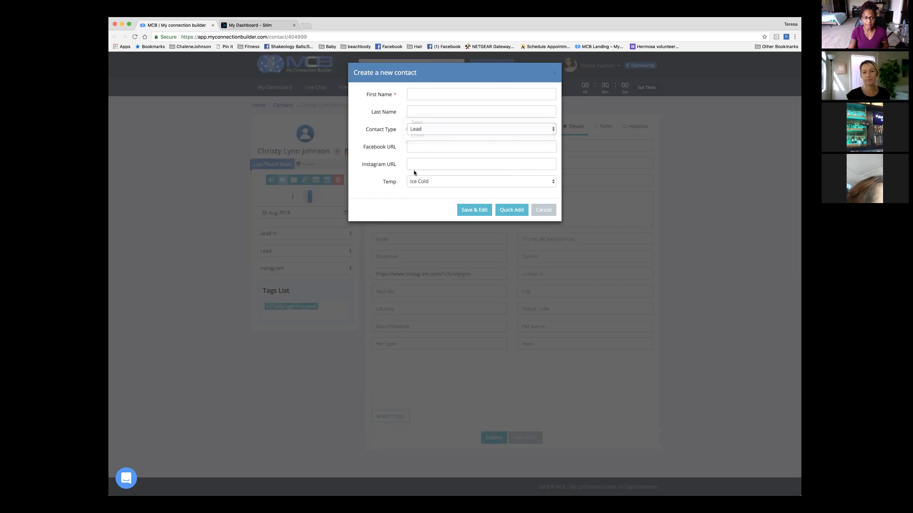
left_click(480, 184)
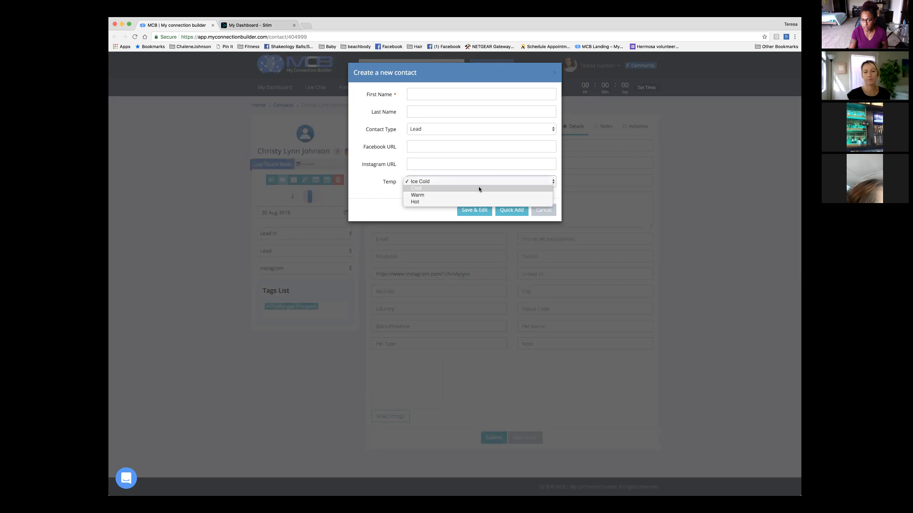
left_click(363, 181)
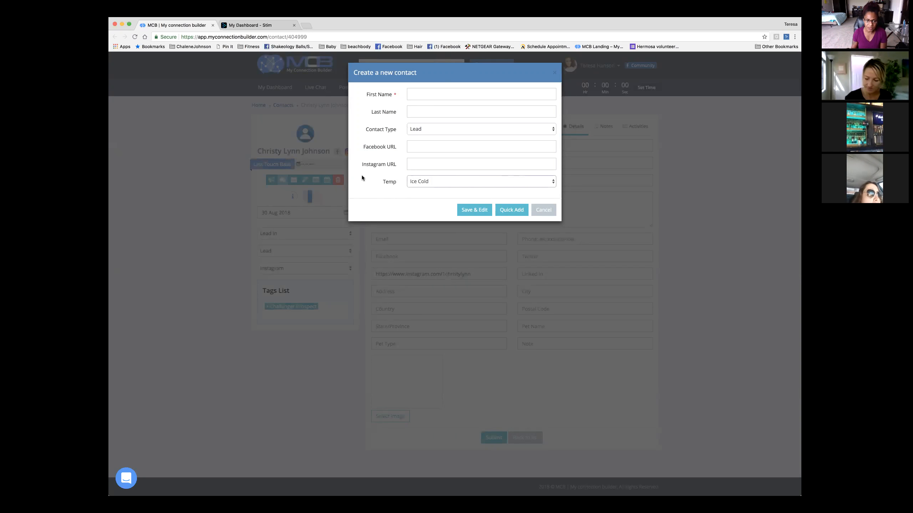
left_click(475, 95)
type("Tel")
type("sting")
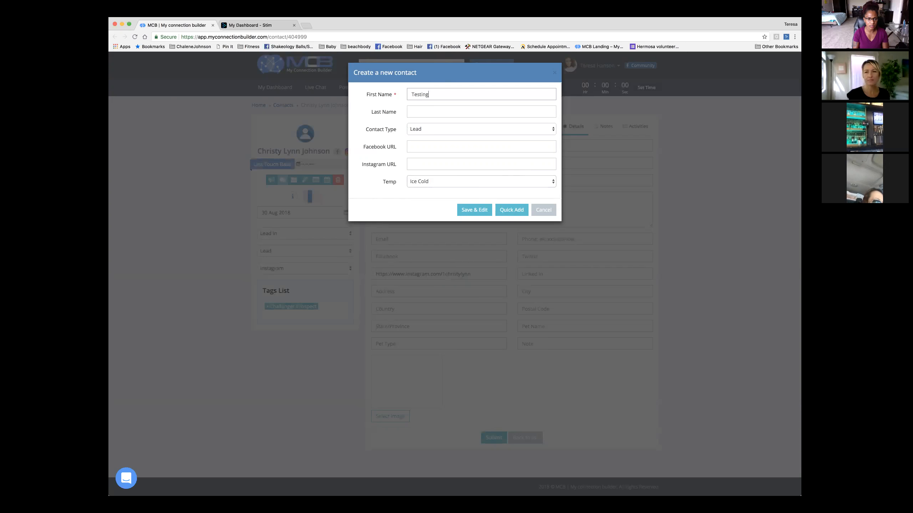
left_click(434, 162)
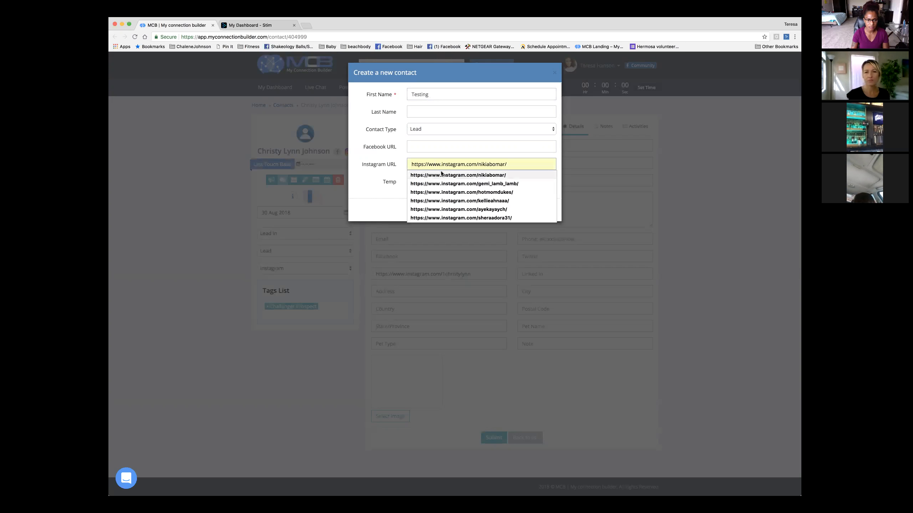
left_click(444, 175)
left_click(481, 164)
left_click_drag(478, 164, 521, 166)
type("testing")
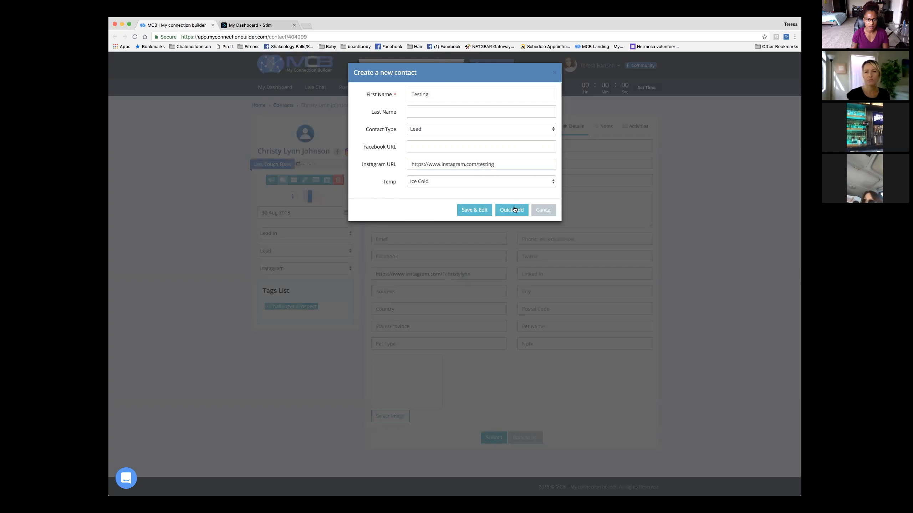
left_click(475, 211)
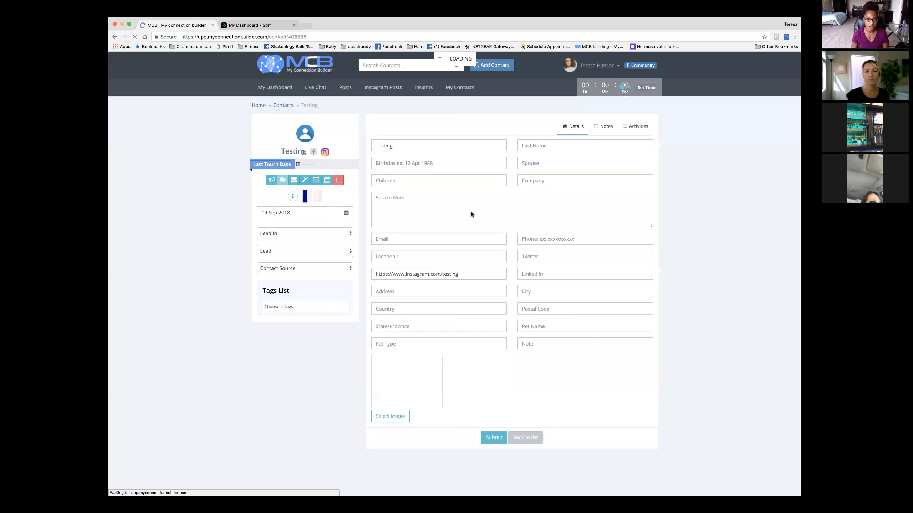
- Set the Testing contact's stage to Needs/Wants/Desires and its contact source to Instagram
left_click(294, 235)
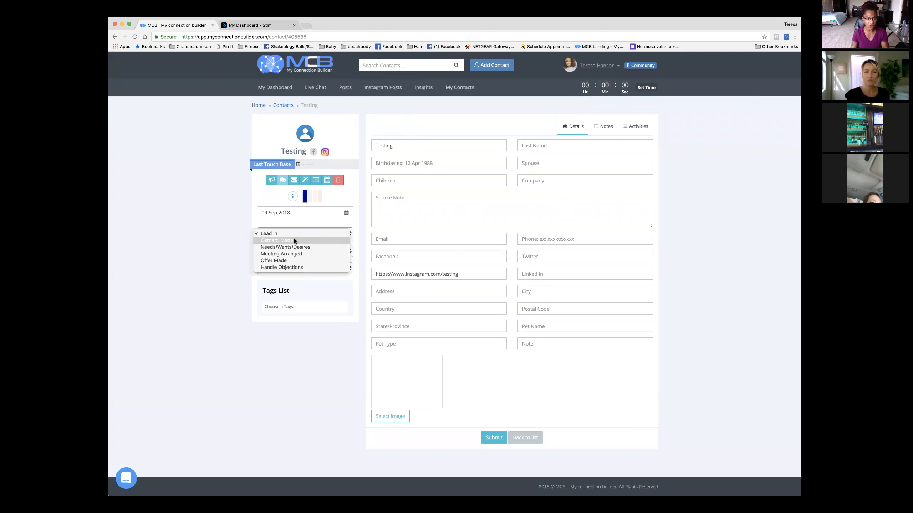
left_click(294, 240)
left_click(294, 237)
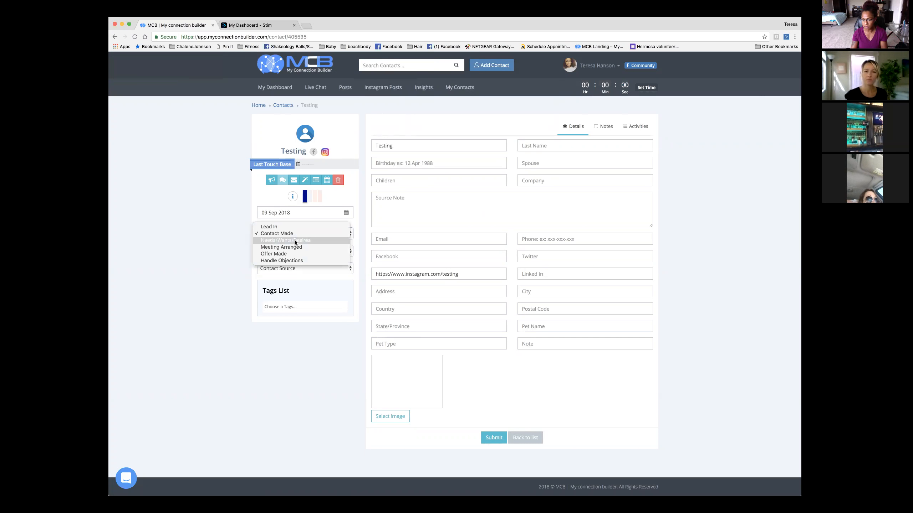
left_click(294, 241)
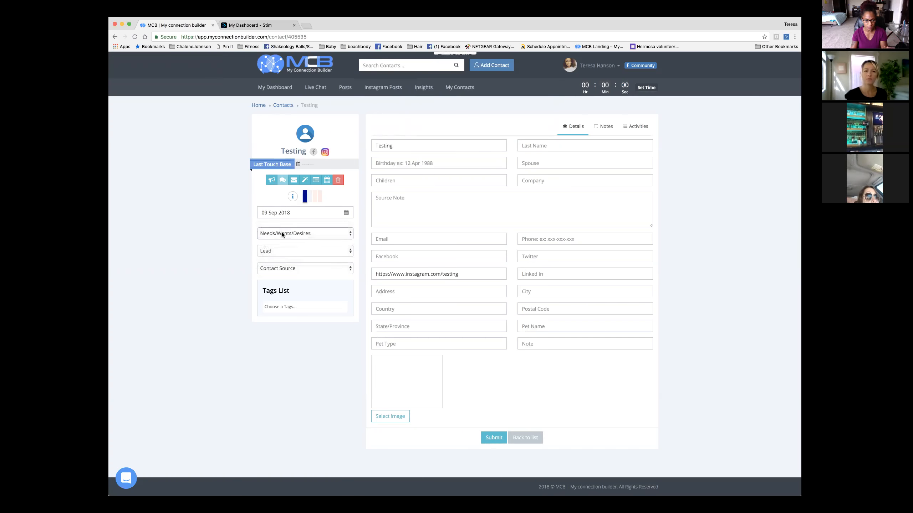
left_click(297, 269)
left_click(293, 281)
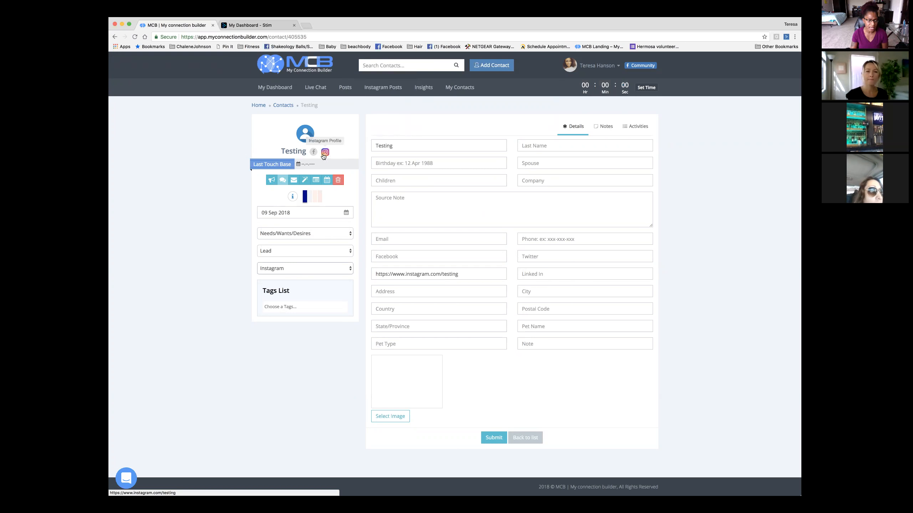
- Browse tag suggestions for 'au', then switch to the contact's empty Notes section
left_click(280, 310)
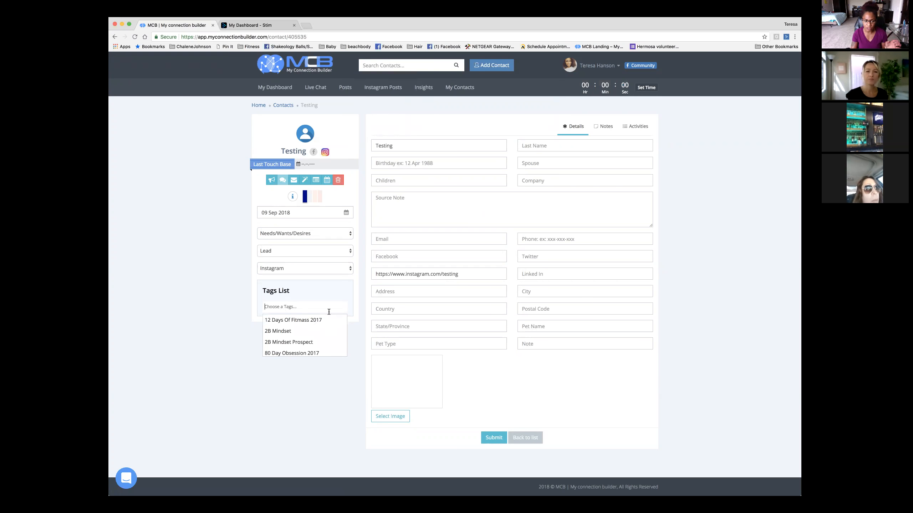
type("au")
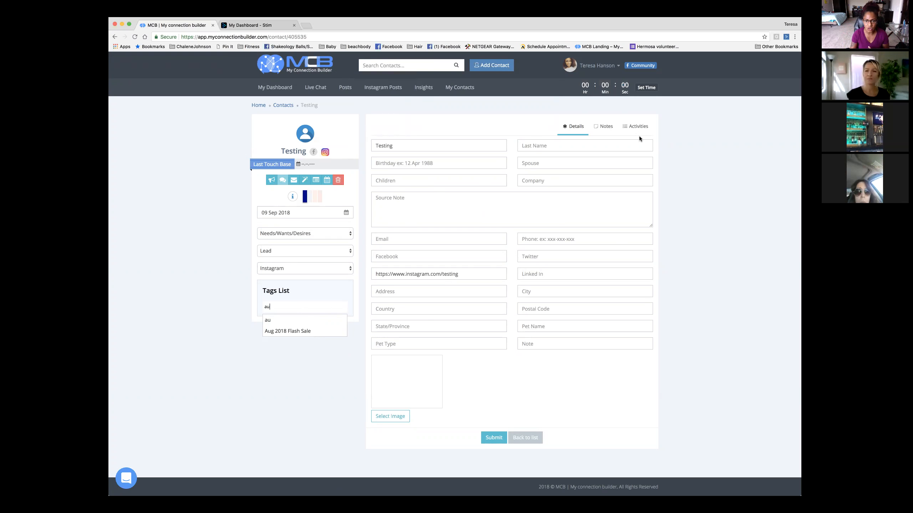
left_click(607, 126)
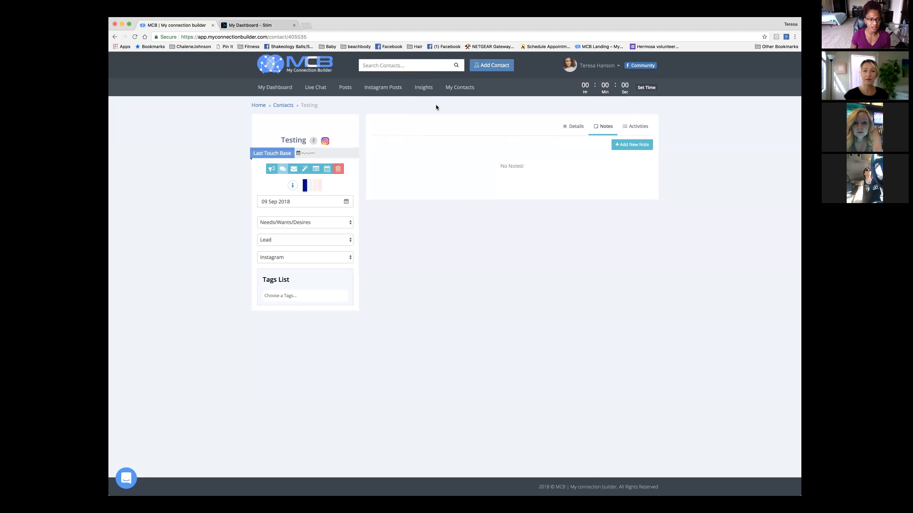
- Go to the Posts page from the top navigation's Posts menu
mouse_move(350, 94)
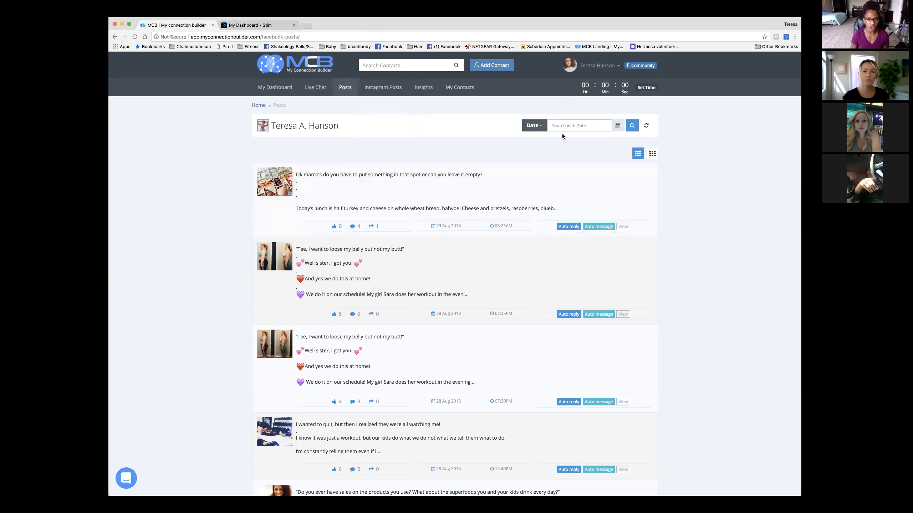
- Try the Date filter calendar, then open Auto reply rules for the 28 Aug 2018 07:20PM post
left_click(536, 127)
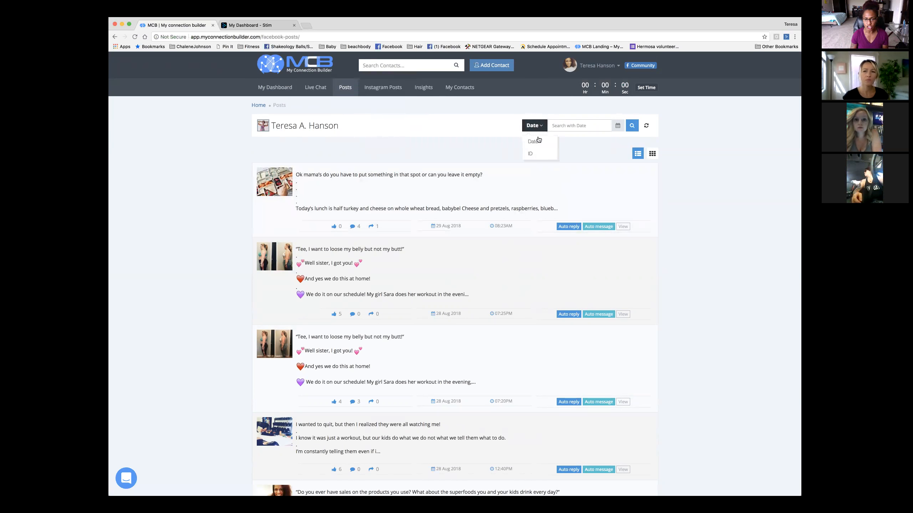
left_click(574, 125)
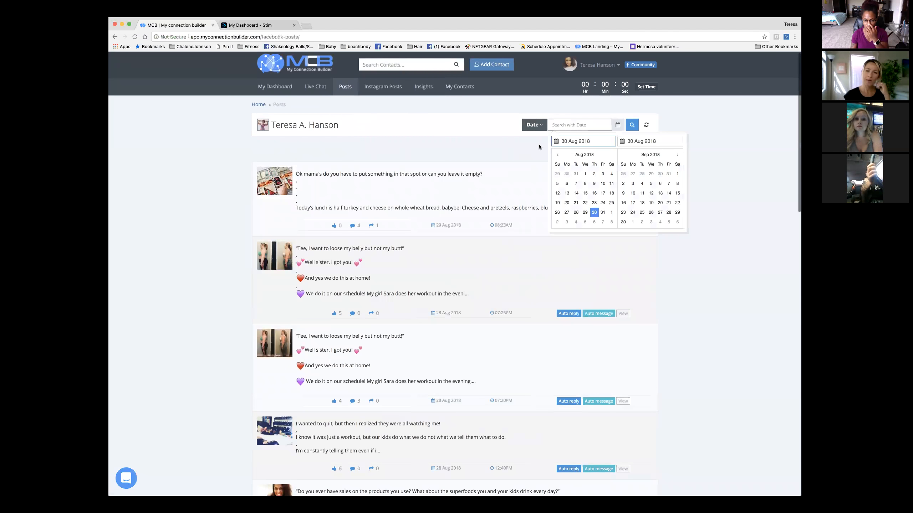
left_click(514, 146)
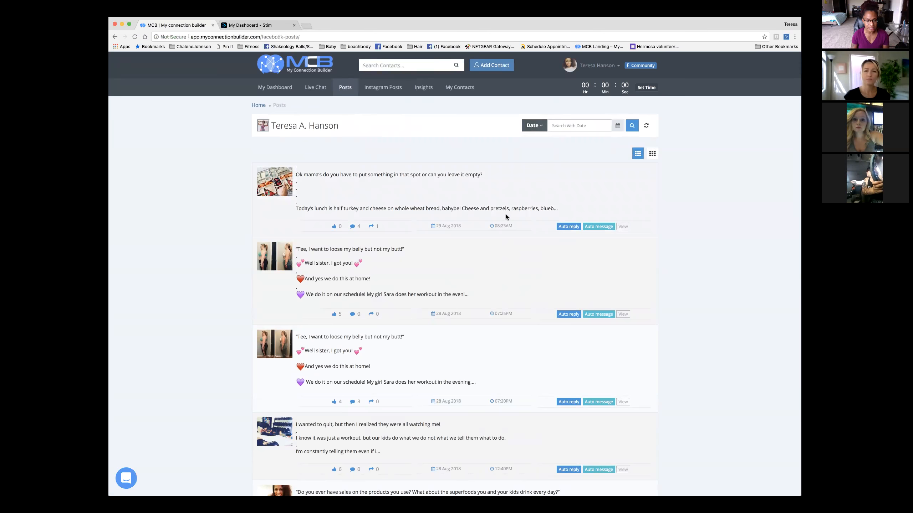
scroll(500, 219, "down", 2)
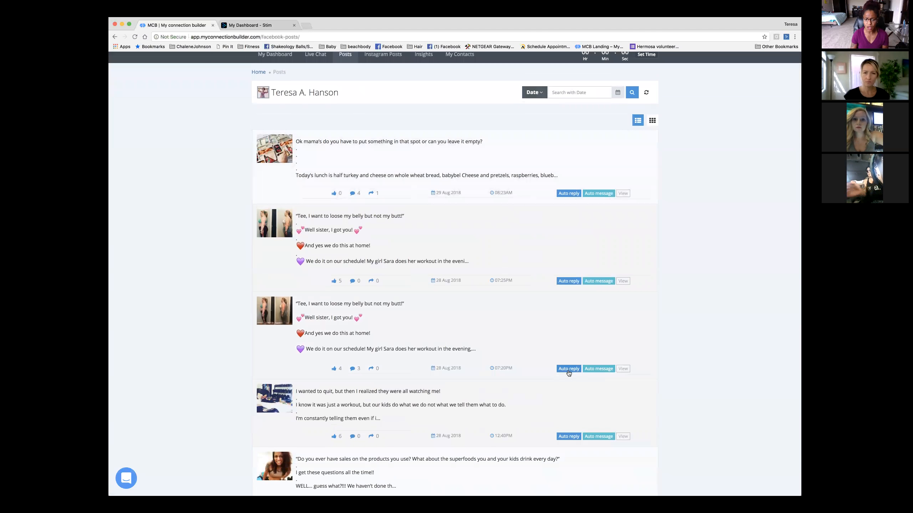
left_click(568, 370)
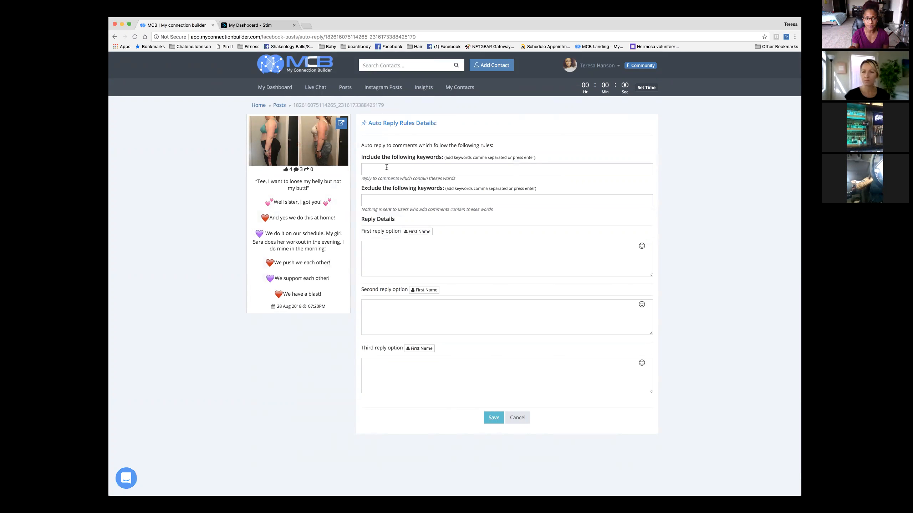
- Insert a First Name placeholder into the first reply, then cancel the form unsaved
scroll(388, 187, "down", 1)
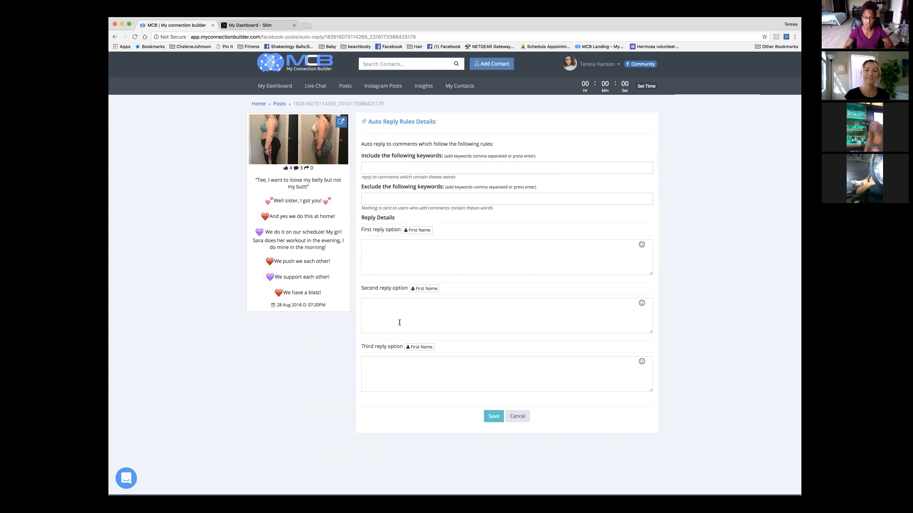
left_click(417, 230)
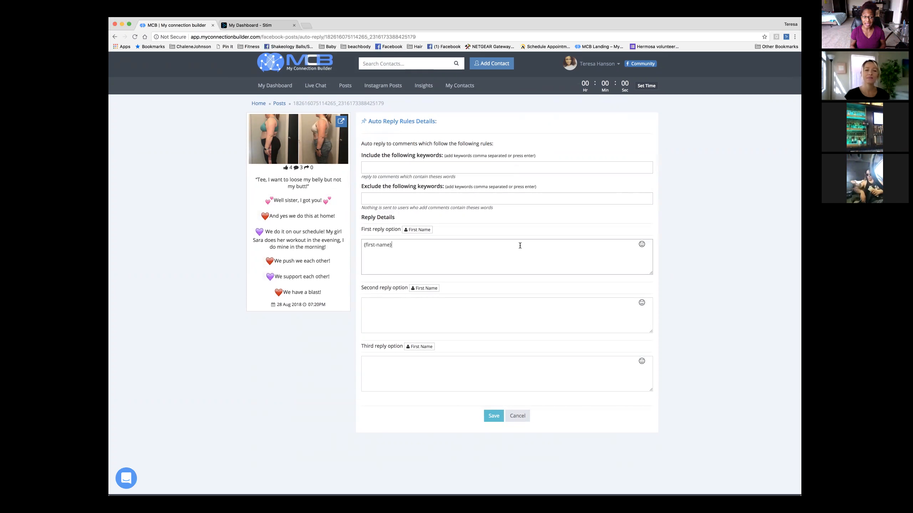
scroll(474, 209, "down", 1)
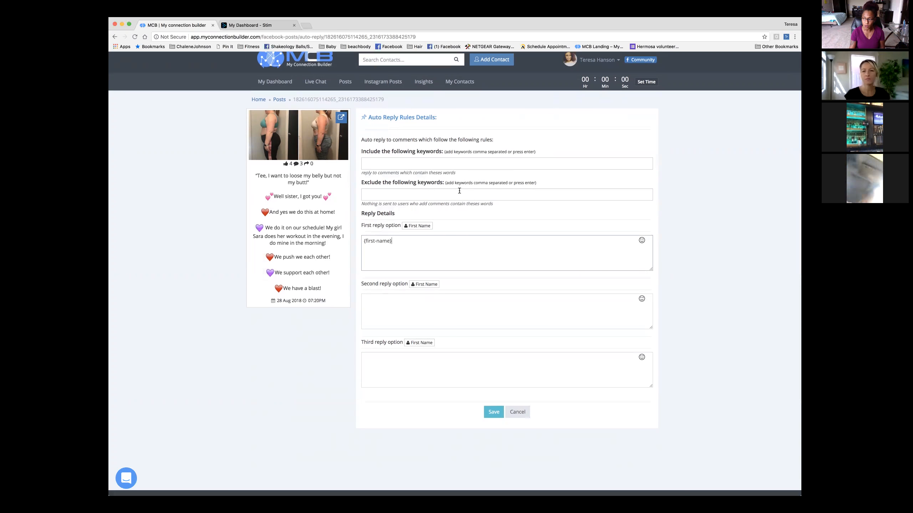
scroll(448, 174, "down", 1)
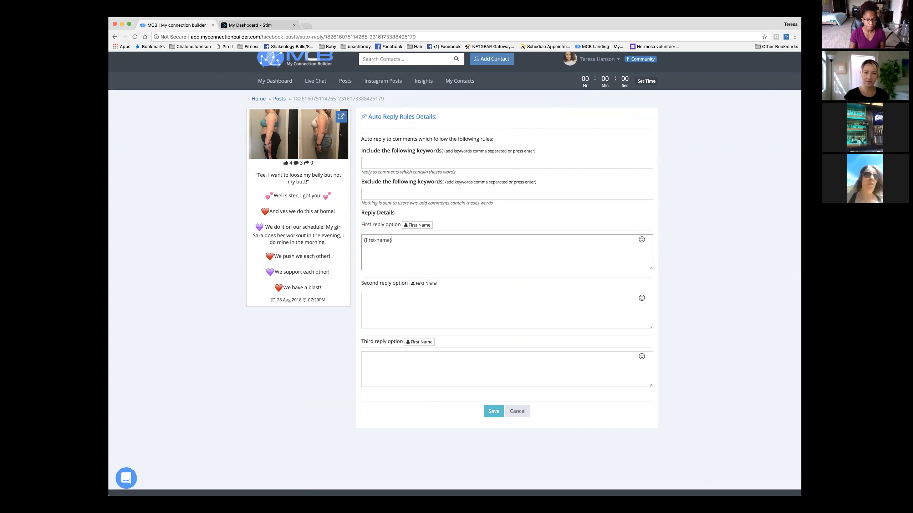
left_click(518, 413)
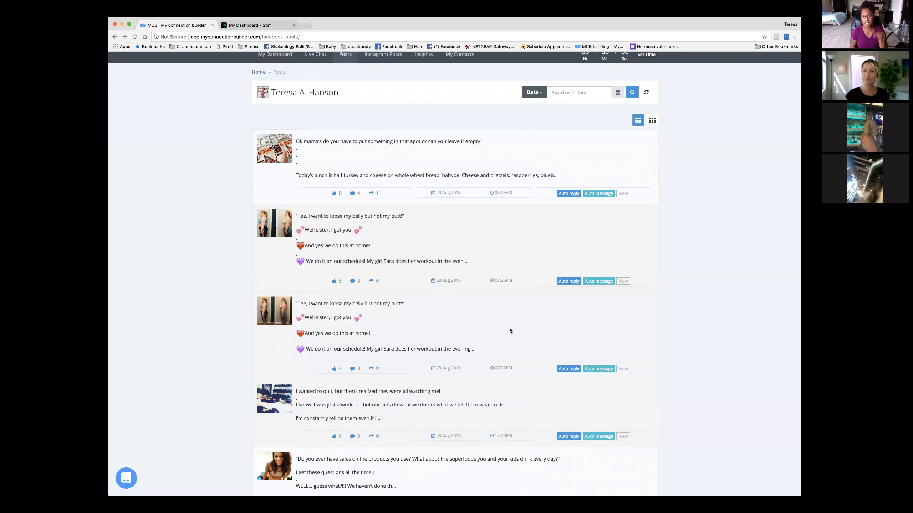
- Open Auto message rules for the second post, dated 28 Aug 2018 07:25PM
left_click(604, 284)
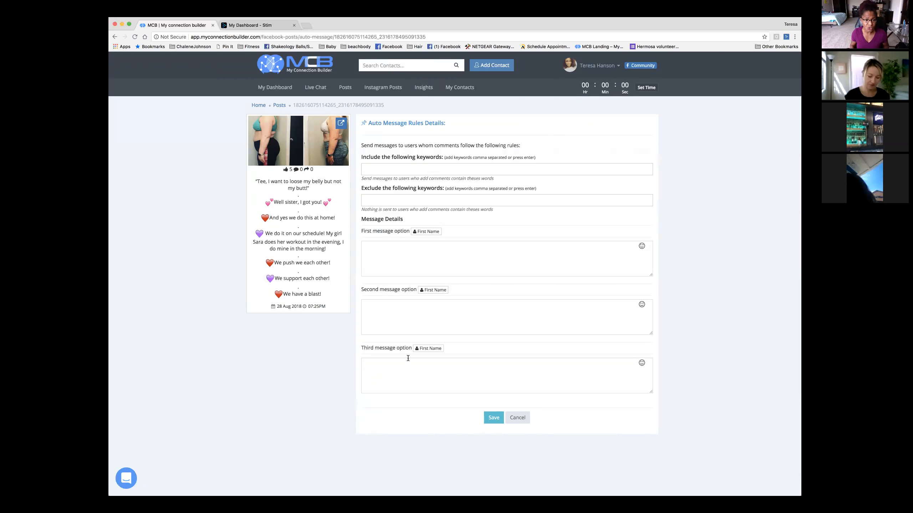
- Go to the Instagram Posts list from the top navigation
scroll(480, 285, "down", 1)
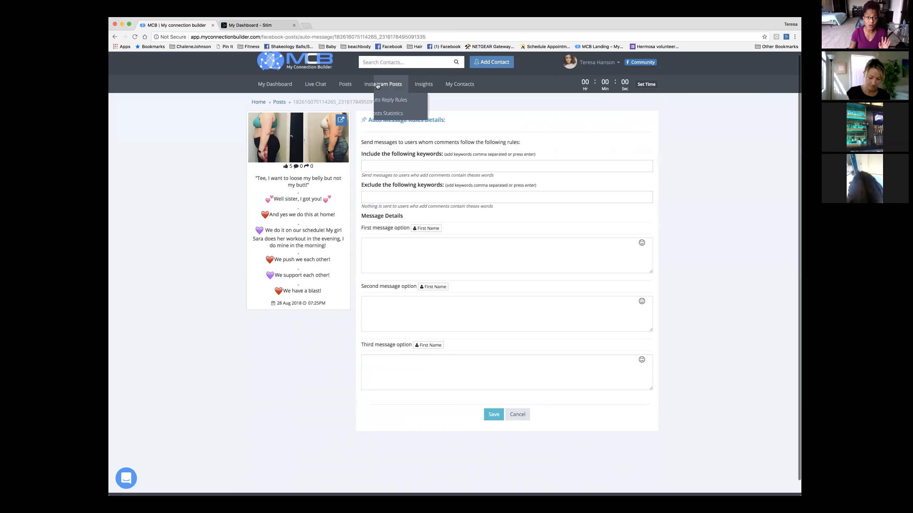
left_click(377, 89)
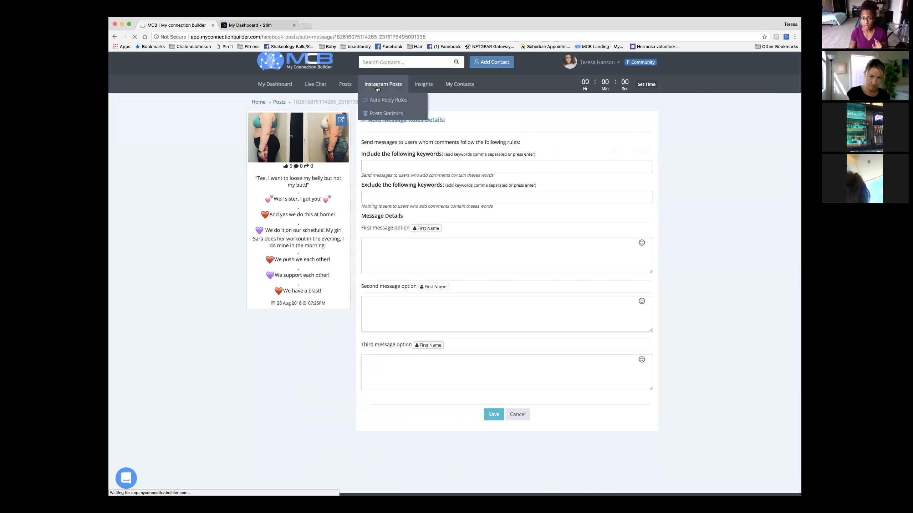
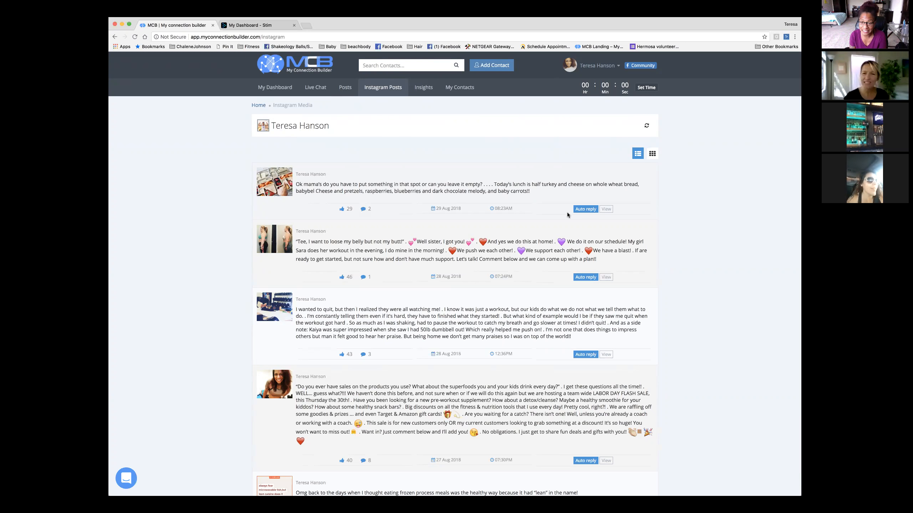
- Open a new Chrome tab, enter the My Connection Builder address, then clear it, leaving the Google start page
left_click(307, 26)
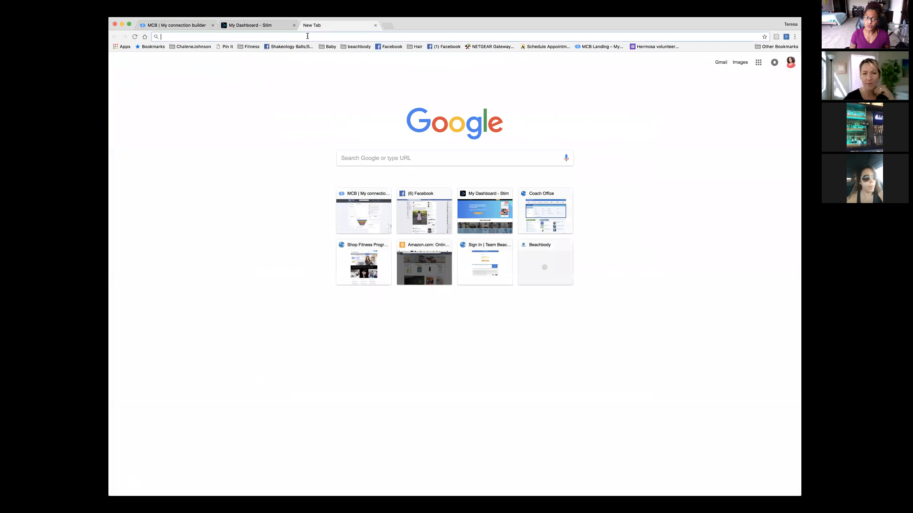
type("mycon")
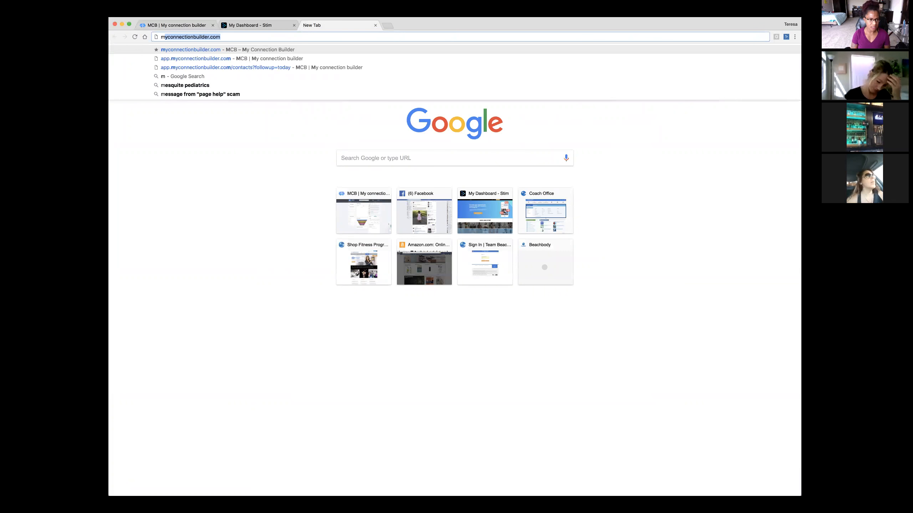
type("nectio")
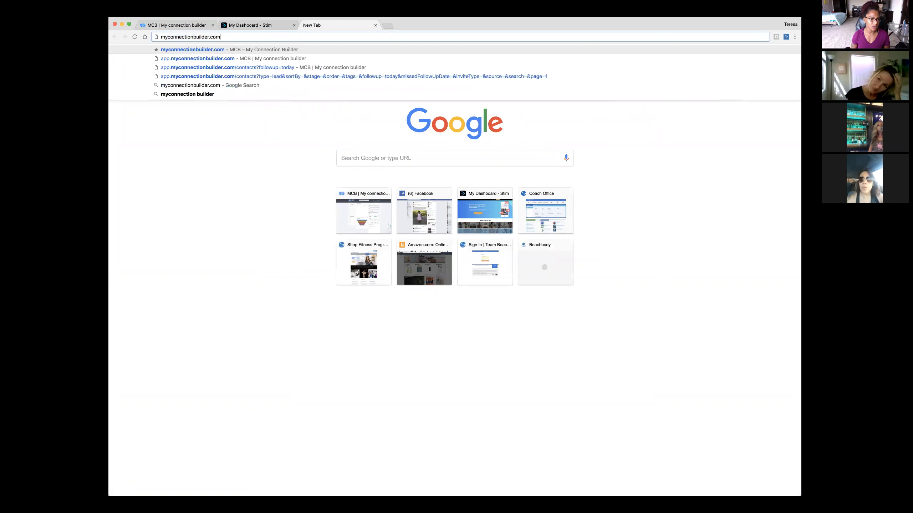
key("BackSpace")
key("BackSpace")
key("BackSpace")
key("BackSpace")
key("BackSpace")
key("BackSpace")
key("BackSpace")
key("BackSpace")
key("BackSpace")
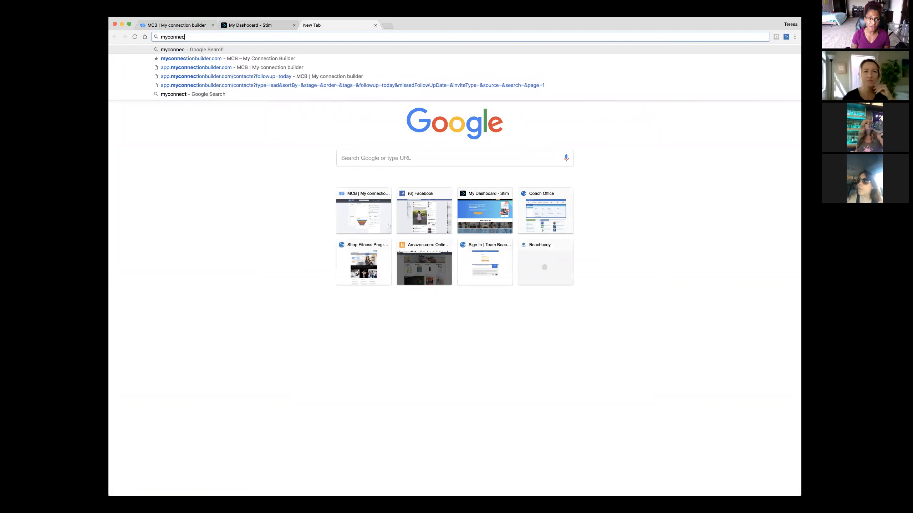
type("connect")
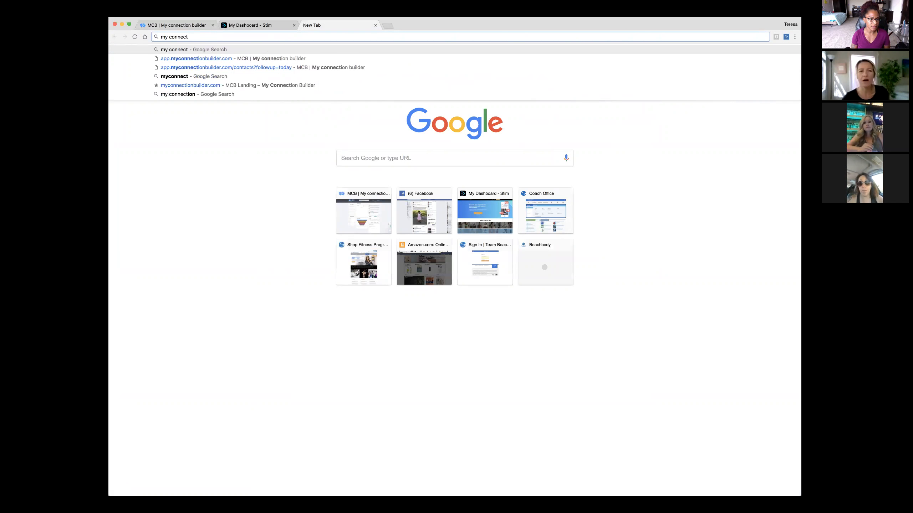
key("super+a")
type("https://app.myconnectionbuilder")
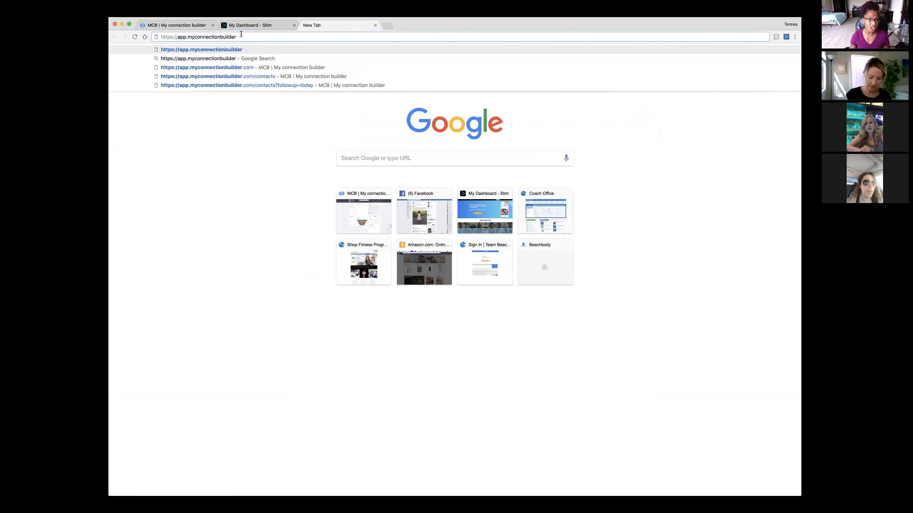
left_click_drag(237, 36, 165, 34)
key("BackSpace")
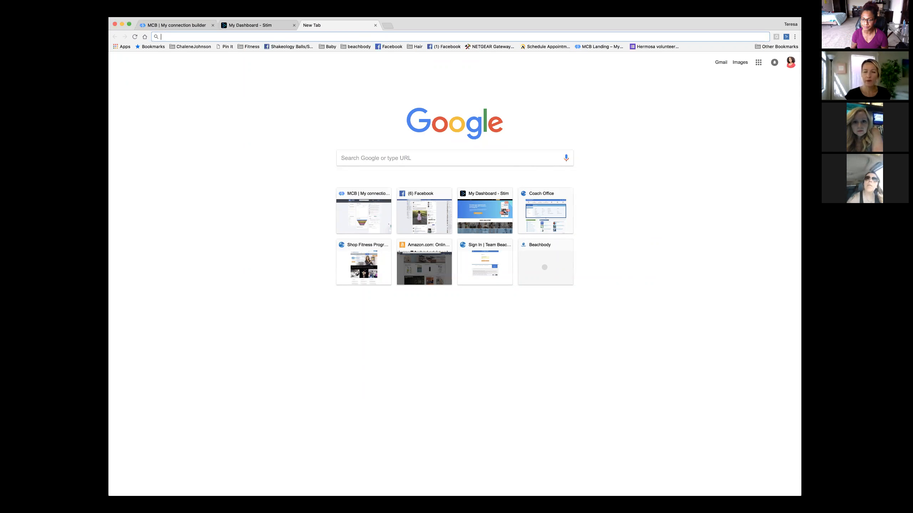
- Switch to the Stim dashboard tab, then back to the My Connection Builder tab
left_click(230, 24)
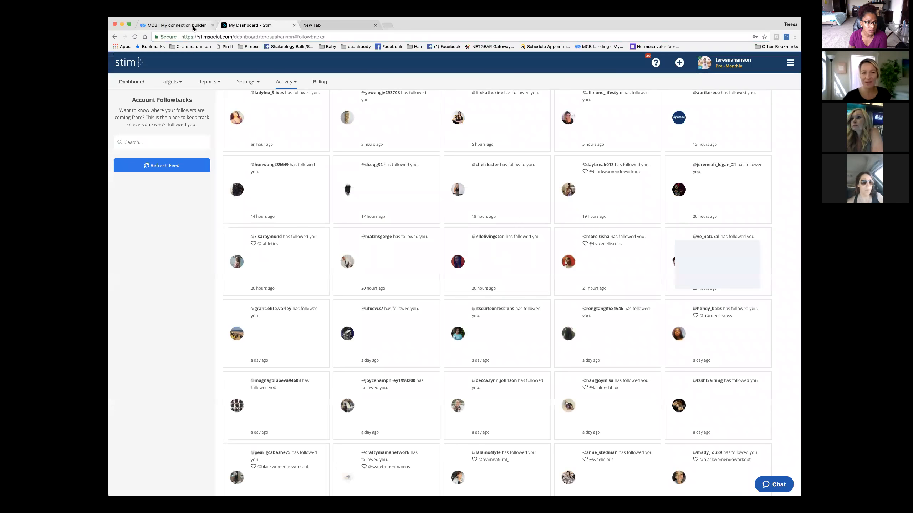
left_click(193, 26)
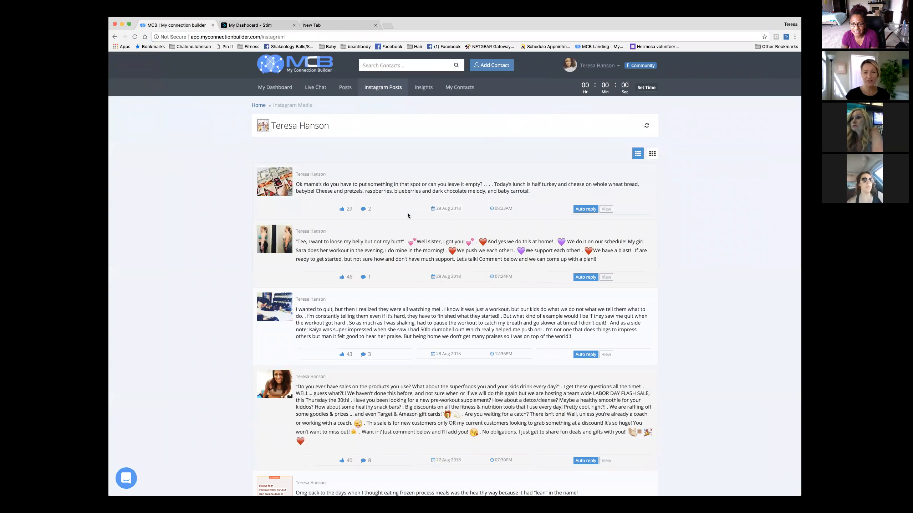